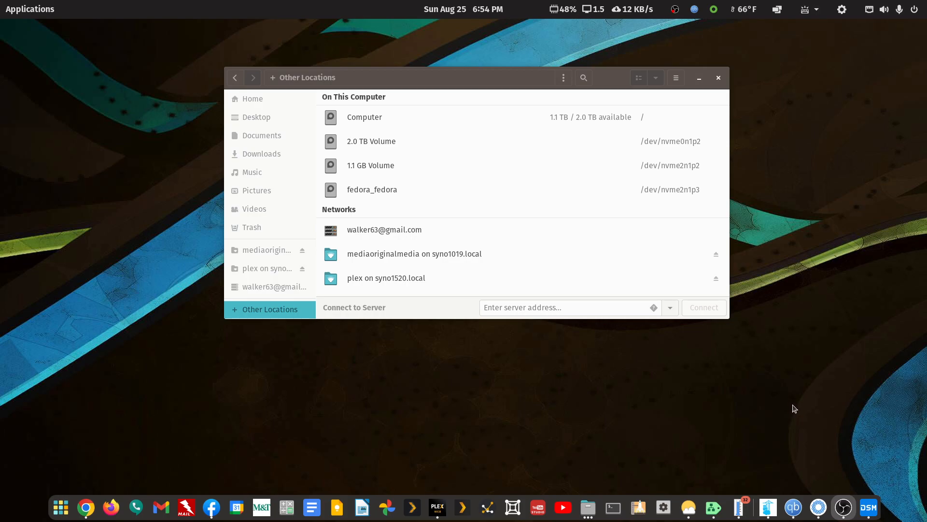
Open the Synology NAS web app, and launch the UNRAID63 web app from the application search with "un"
left_click(869, 508)
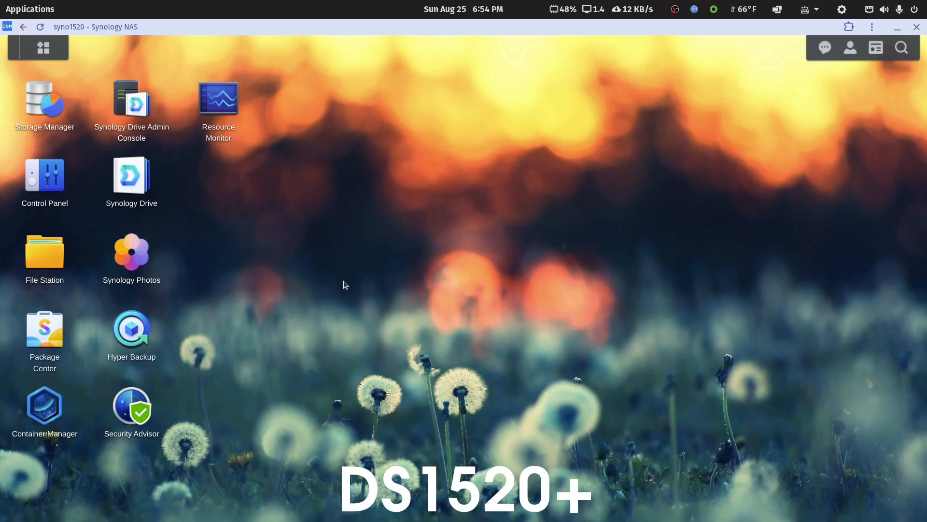
mouse_move(638, 519)
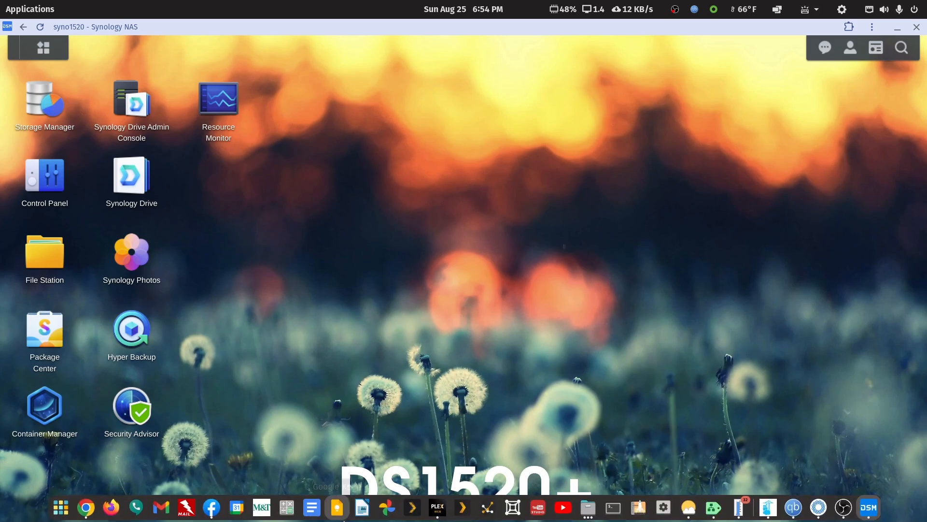
left_click(34, 11)
type("un")
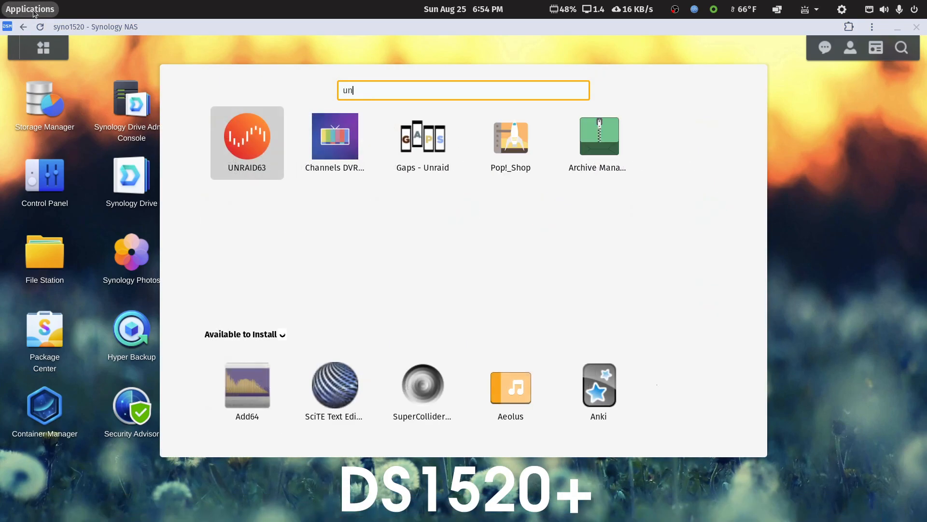
left_click(240, 141)
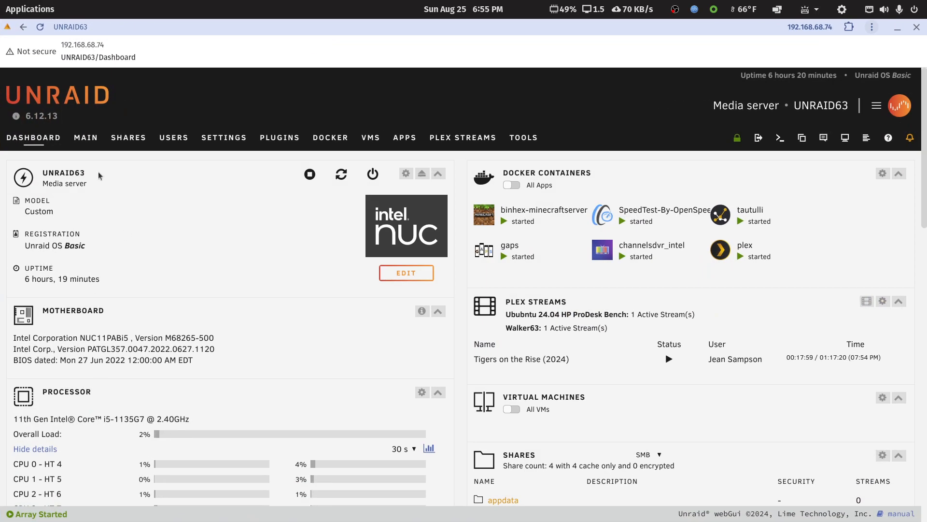
Review the Unraid Main and Dashboard pages, including the mounted remote SMB shares, then close the Unraid window
left_click(85, 137)
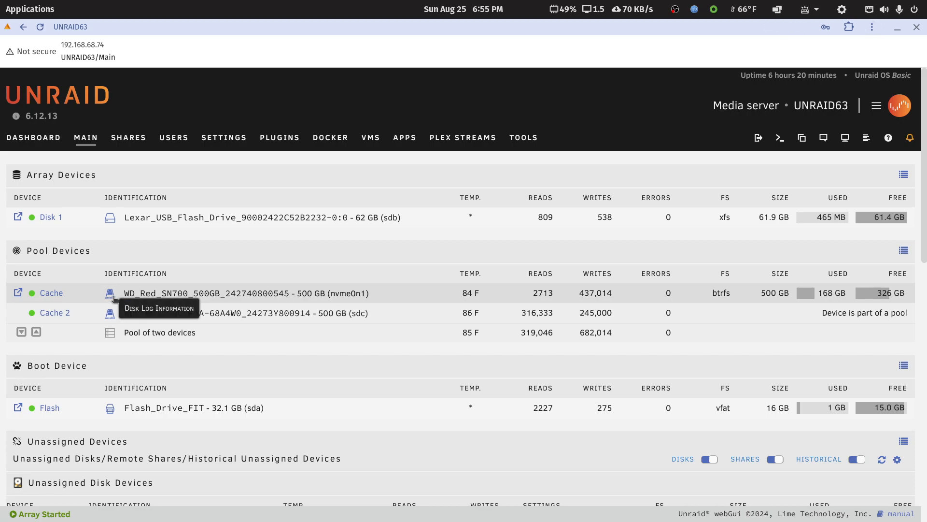
left_click(47, 140)
scroll(192, 349, "down", 7)
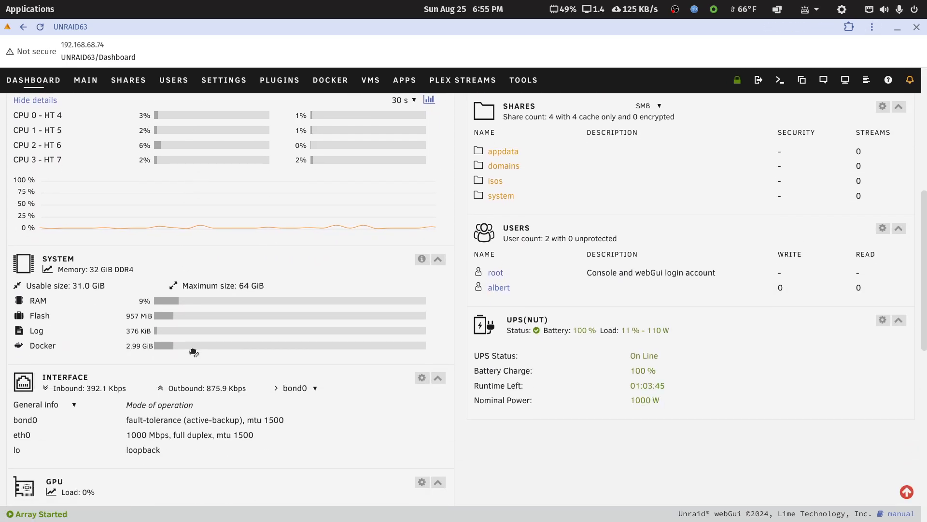
scroll(165, 267, "up", 10)
left_click(85, 79)
scroll(188, 262, "down", 5)
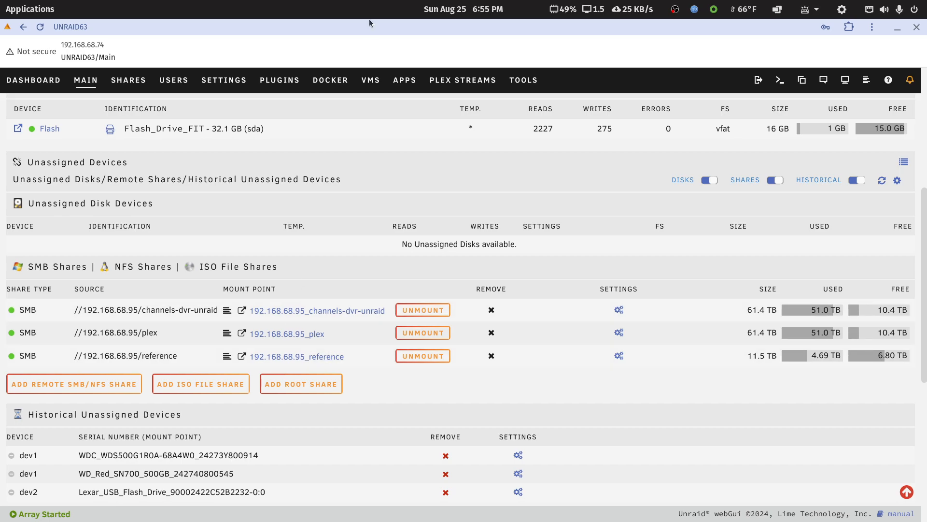
left_click(916, 28)
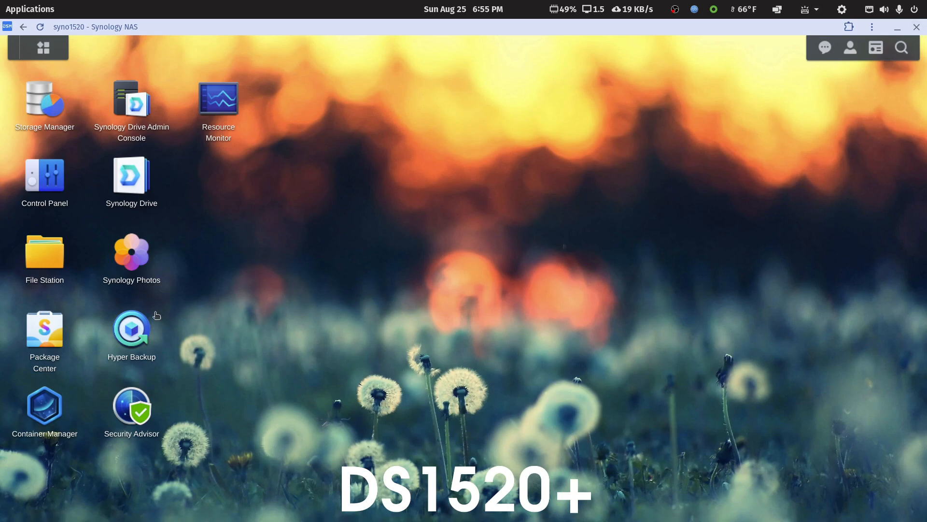
Browse the docker and plex shared folders in File Station, then minimize the Synology window
left_click(58, 265)
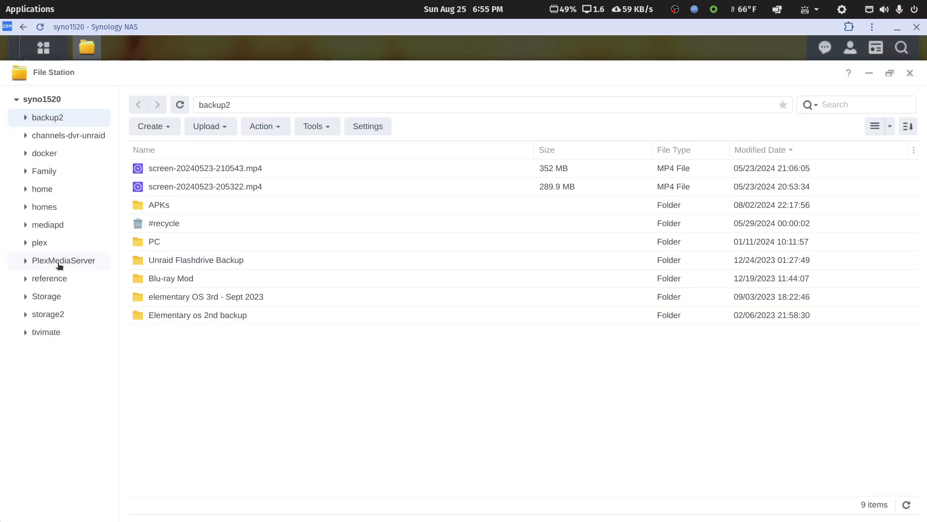
left_click(42, 154)
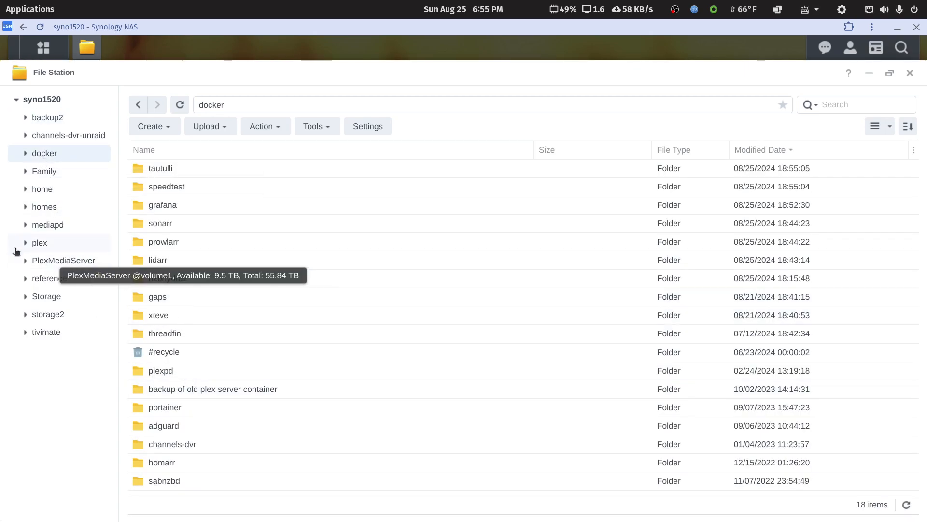
left_click(40, 244)
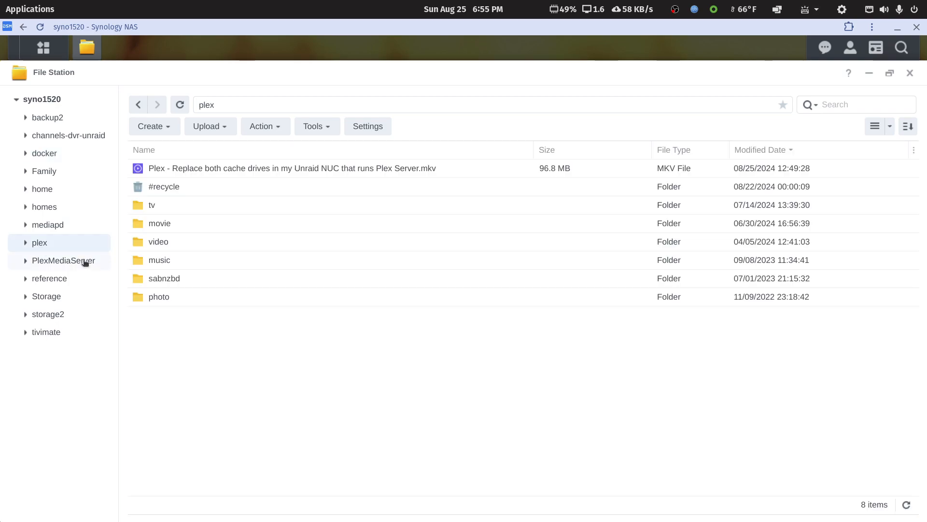
right_click(167, 261)
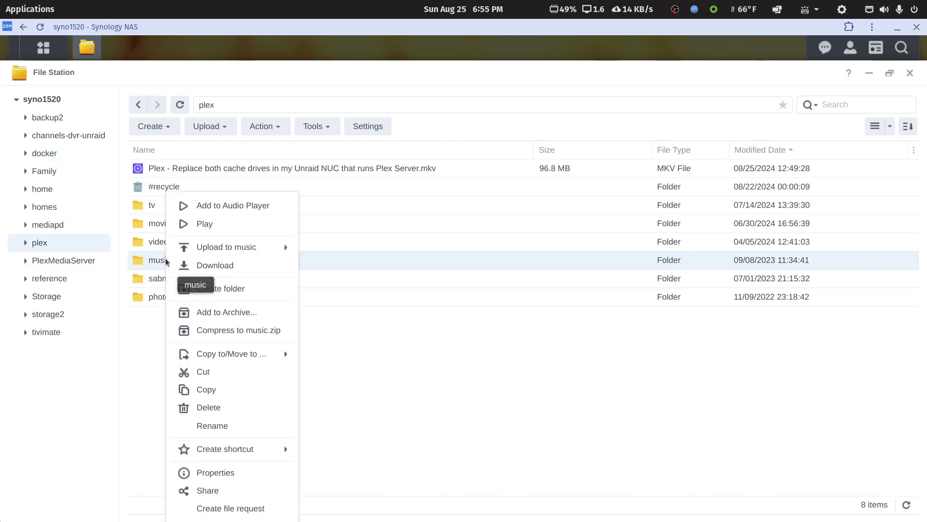
left_click(141, 332)
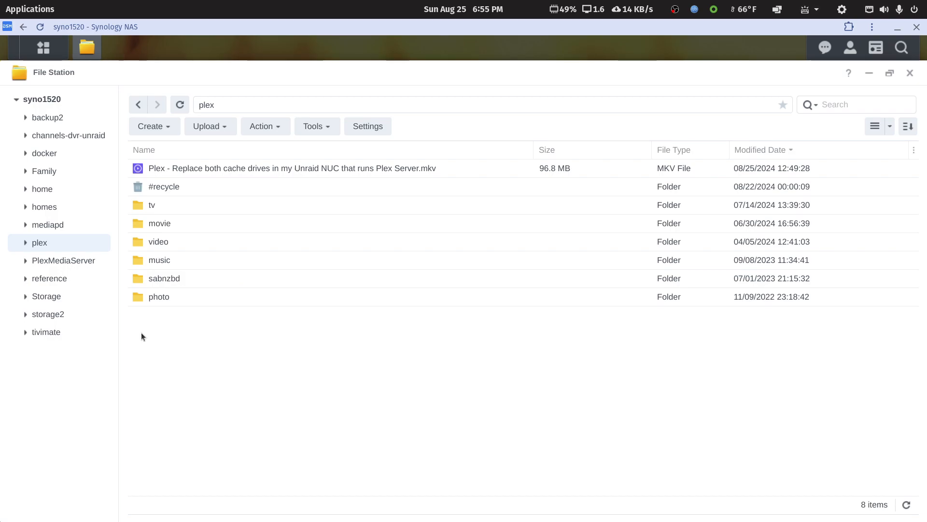
right_click(160, 243)
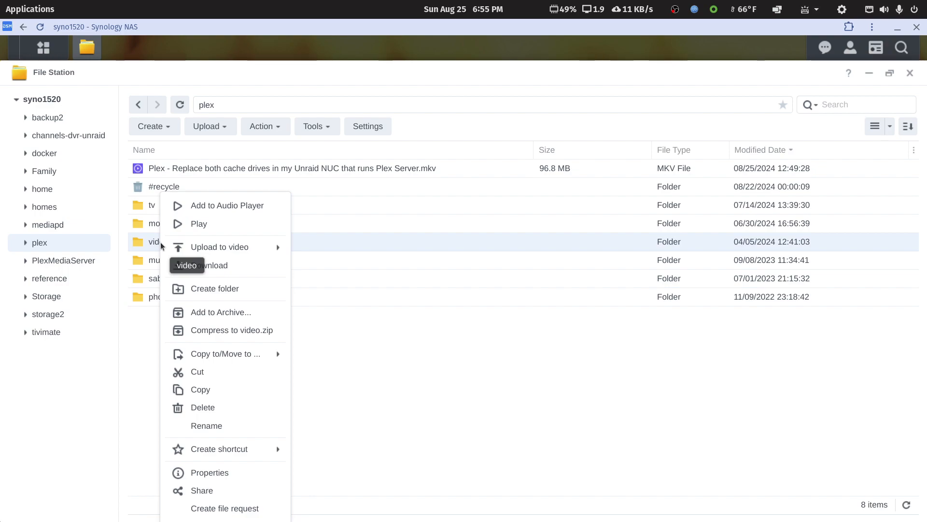
left_click(402, 356)
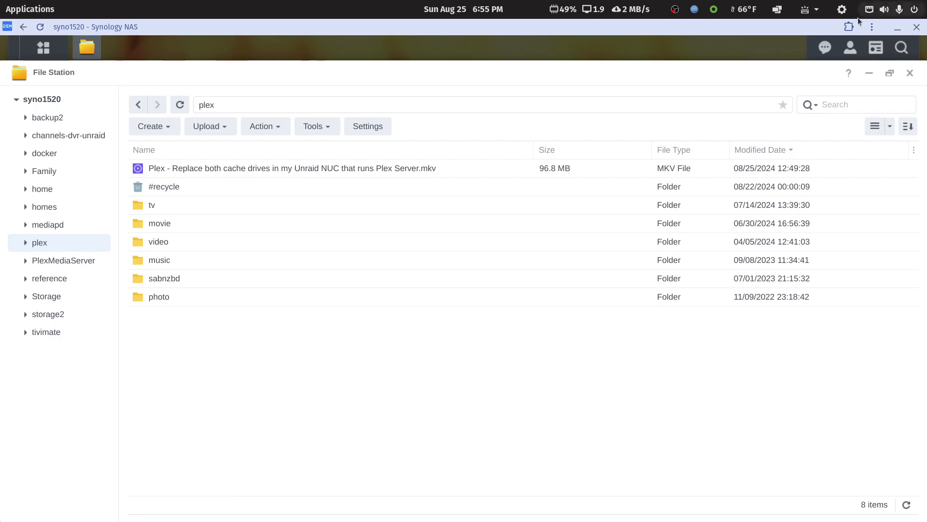
left_click(898, 29)
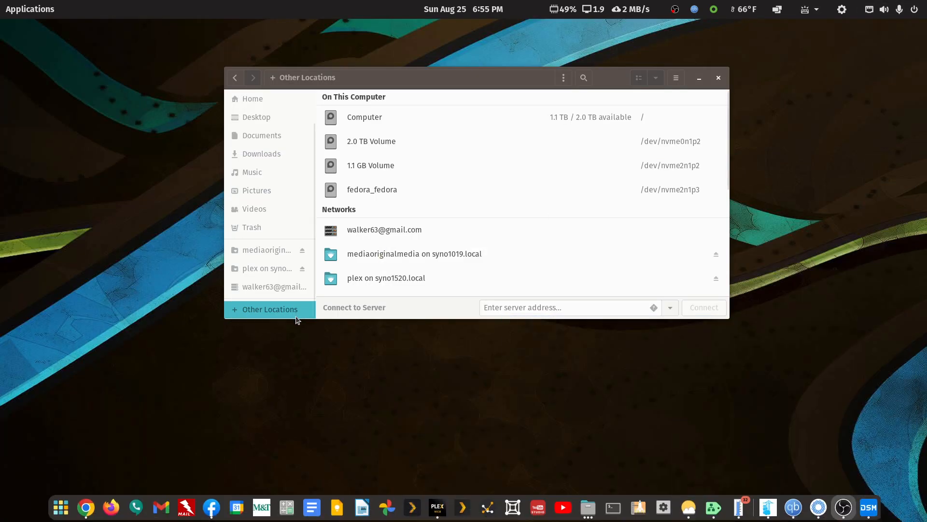
Open the syno1520 server's Windows shares in the file manager and look inside the plex share
left_click_drag(608, 80, 608, 87)
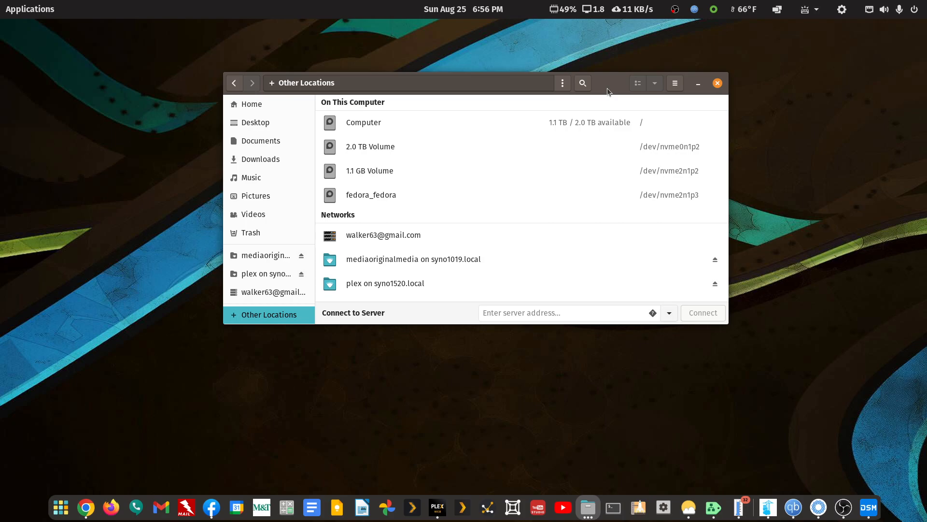
left_click_drag(607, 87, 610, 115)
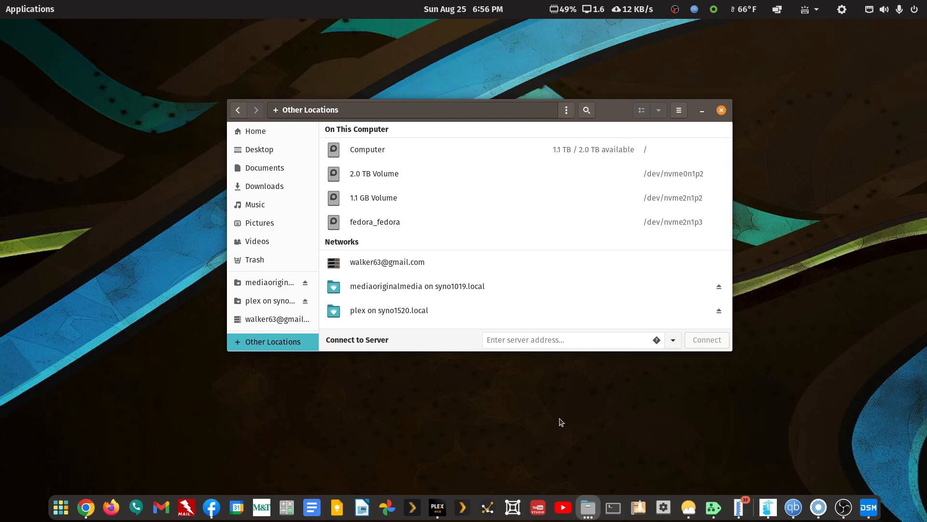
scroll(278, 313, "up", 2)
scroll(278, 313, "down", 2)
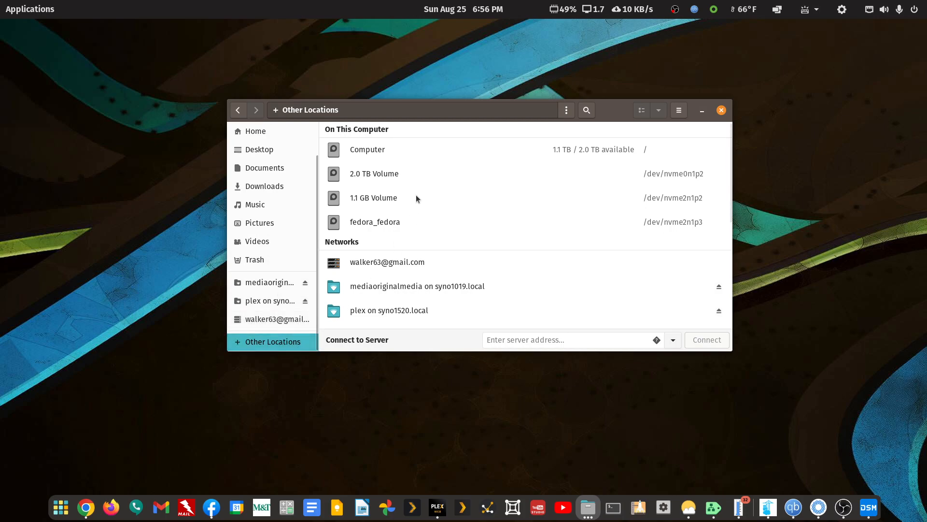
scroll(416, 195, "down", 5)
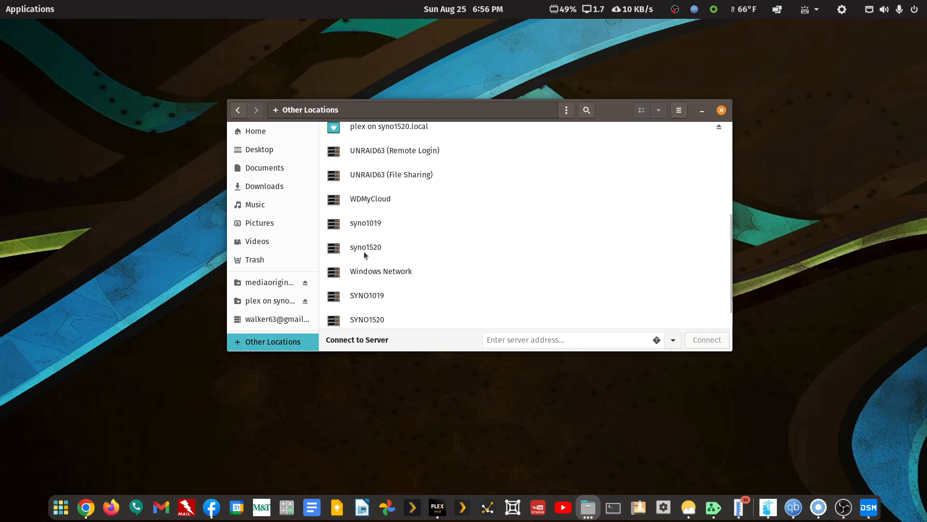
left_click(365, 249)
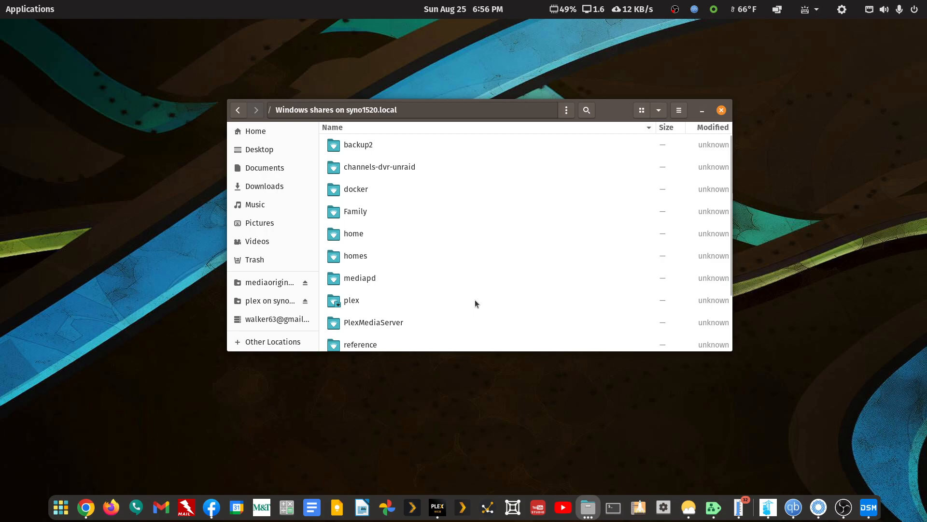
scroll(475, 303, "down", 1)
left_click(348, 273)
double_click(349, 273)
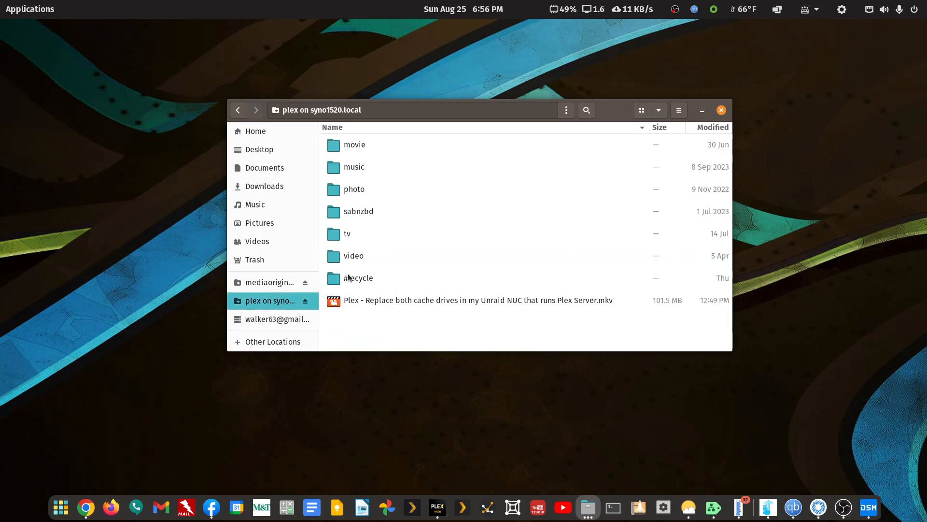
left_click(237, 109)
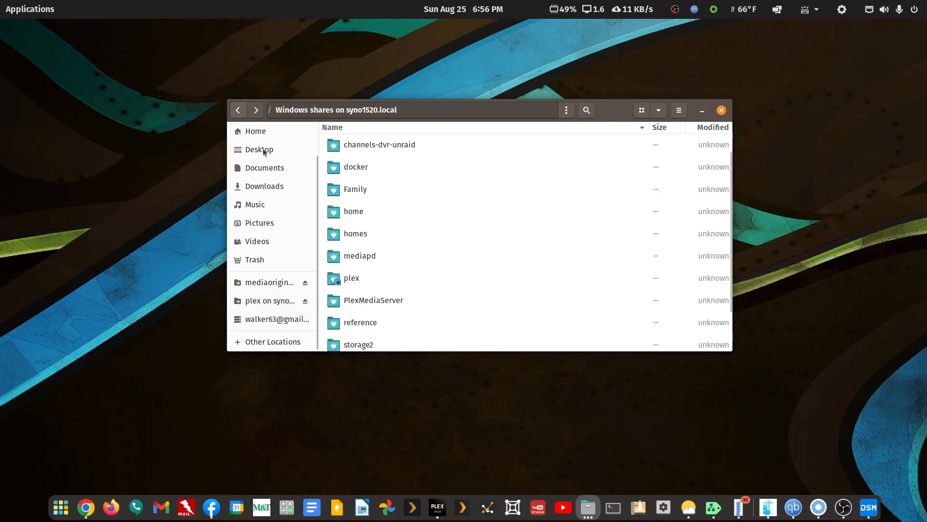
Open the mediapd share and browse movie-libraries > movie-main, checking the Hitch-Hiker and Brain That Wouldn't Die folders
double_click(351, 256)
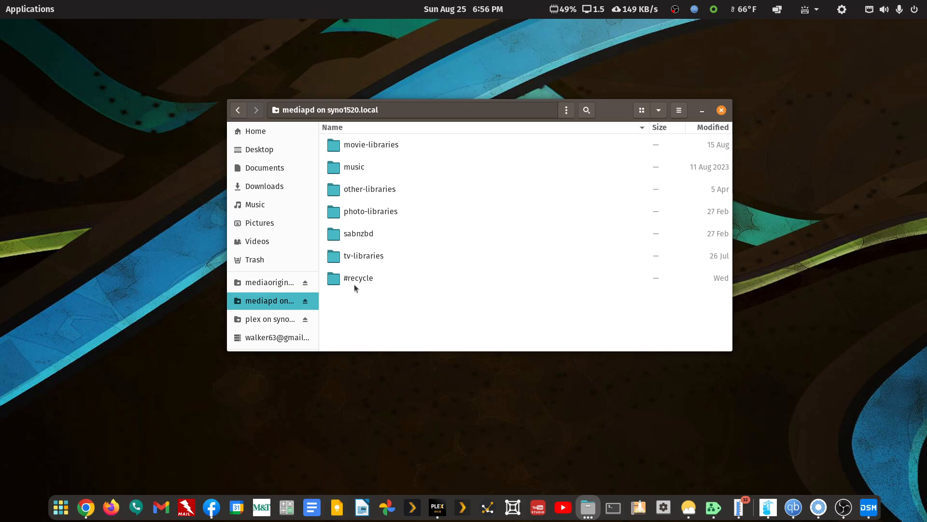
left_click(362, 145)
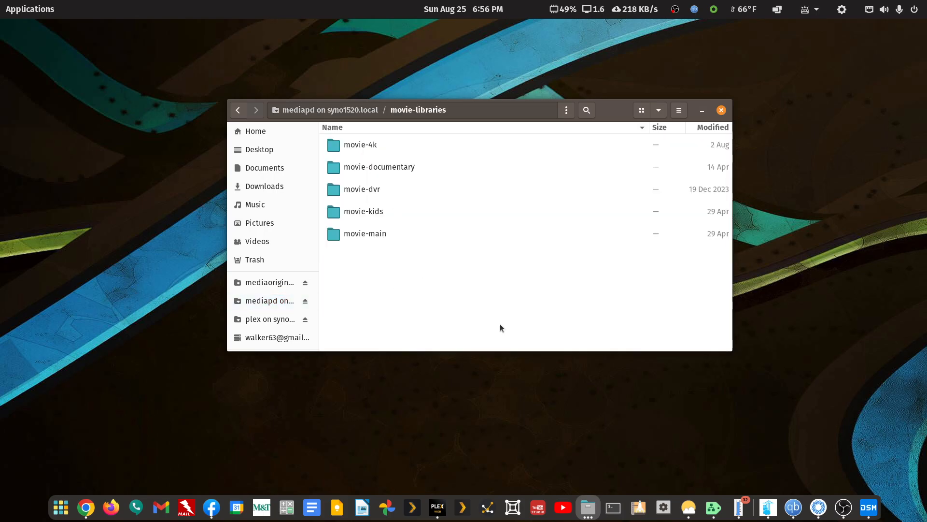
left_click(370, 145)
left_click(238, 110)
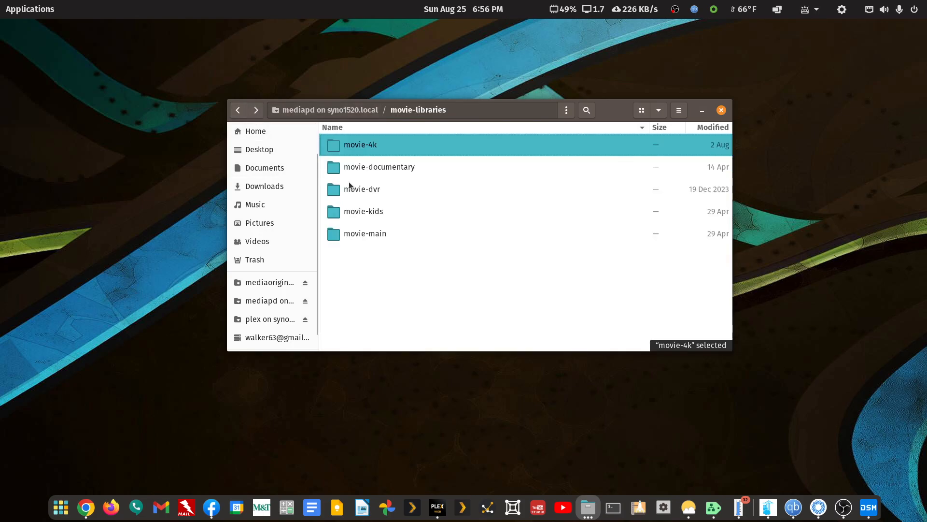
left_click(355, 233)
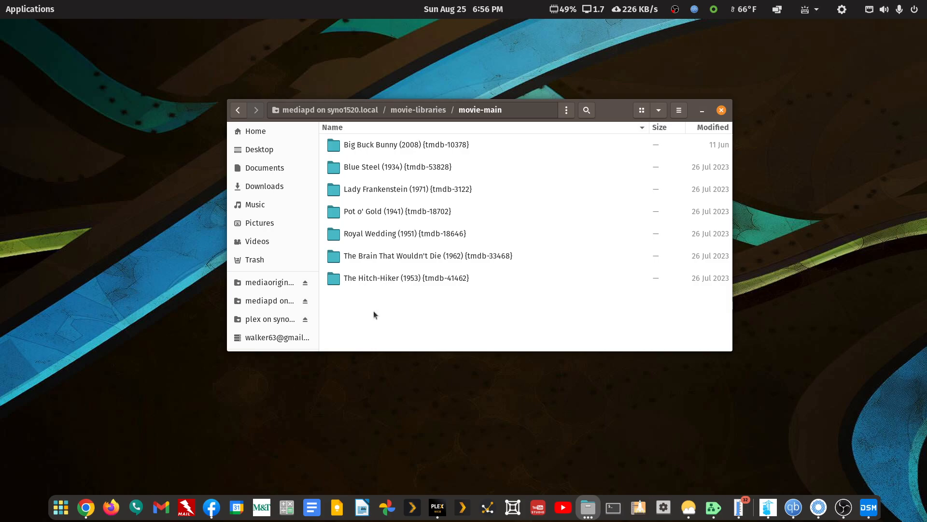
left_click(384, 280)
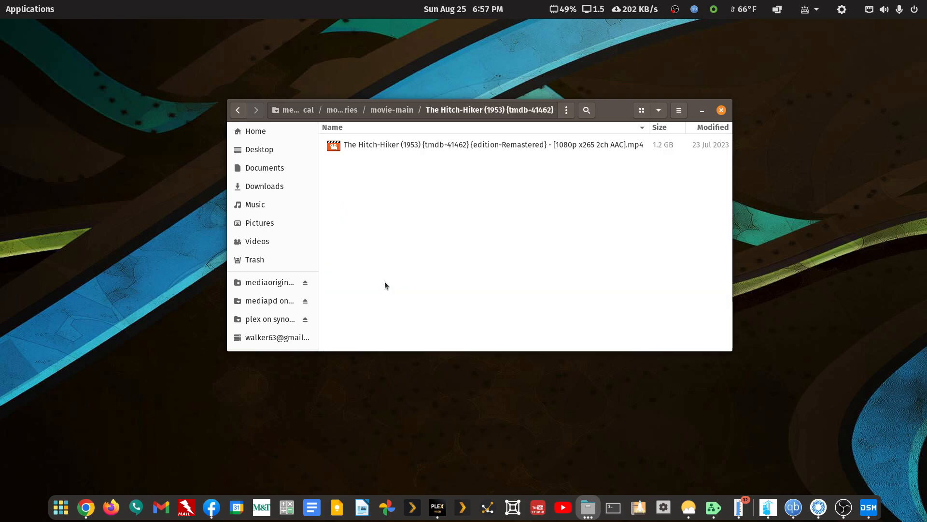
left_click(237, 110)
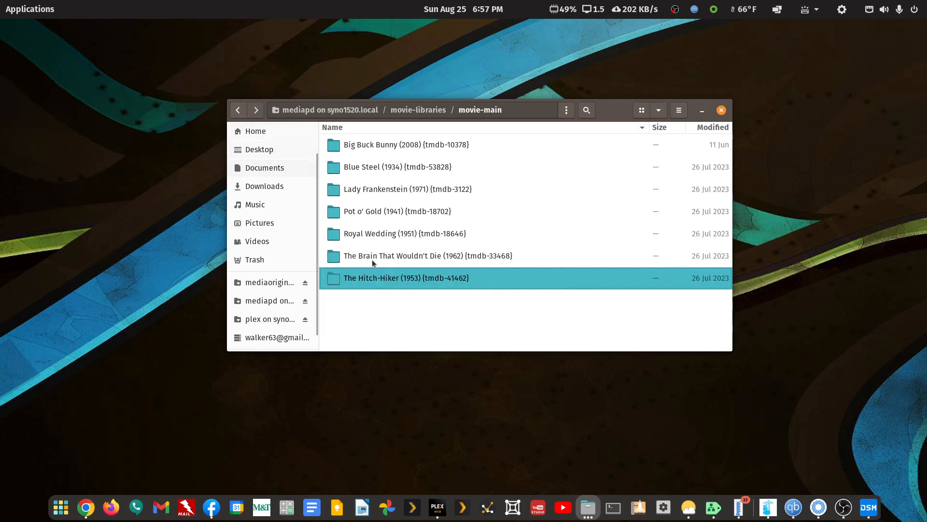
left_click(374, 256)
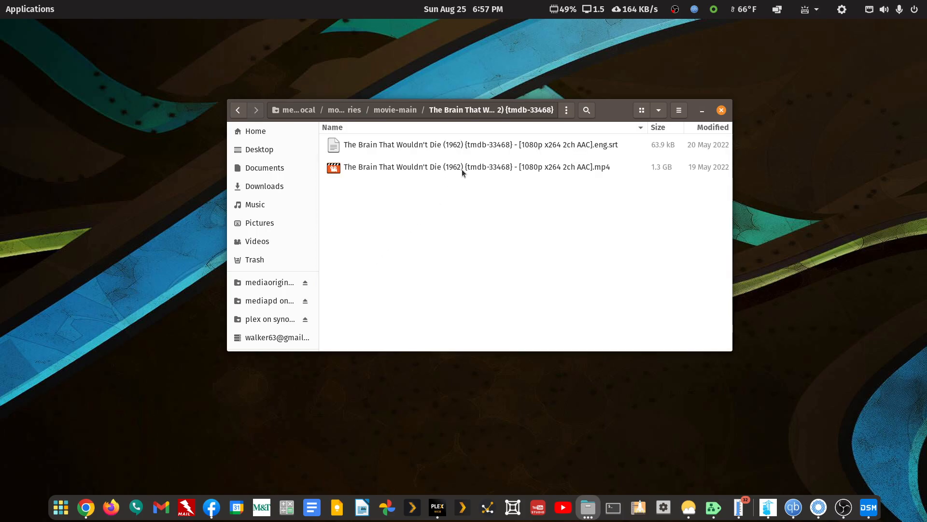
left_click(237, 110)
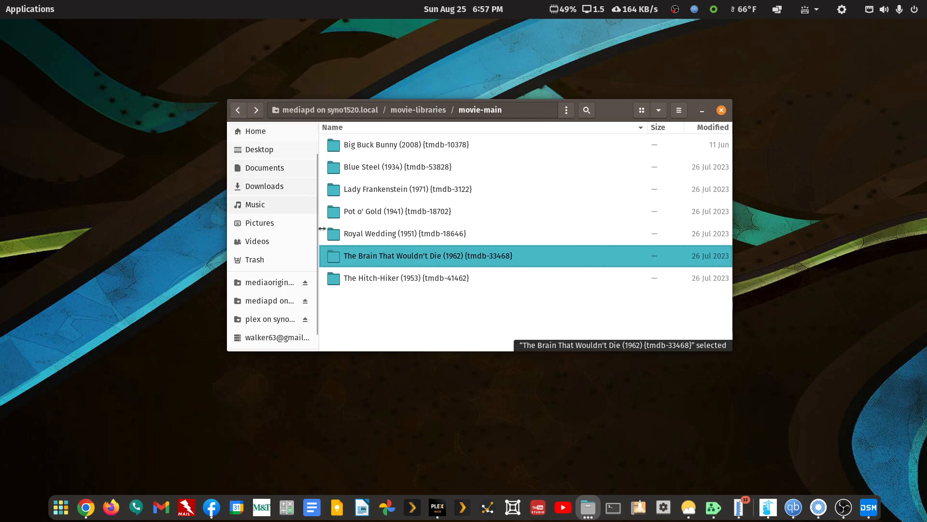
Open the The Brain That Wouldn't Die (1962) folder with FileBot
right_click(362, 258)
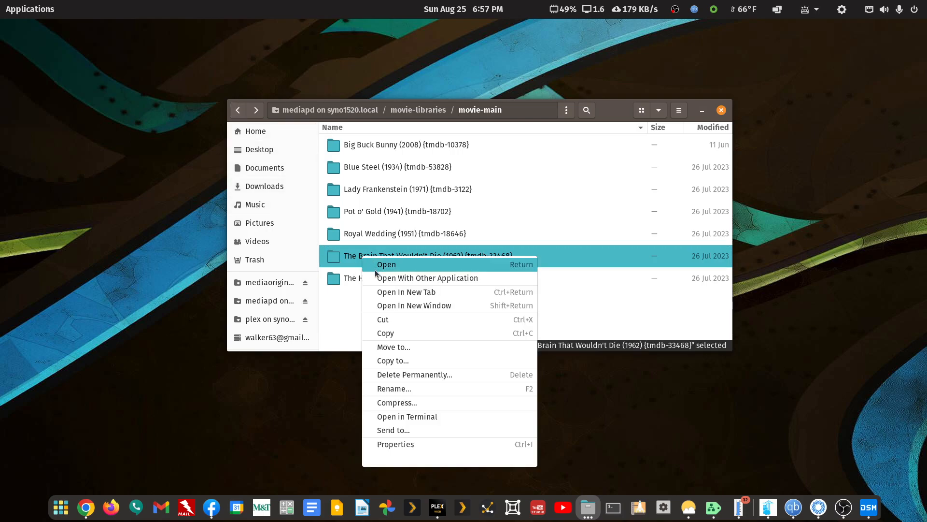
left_click(387, 279)
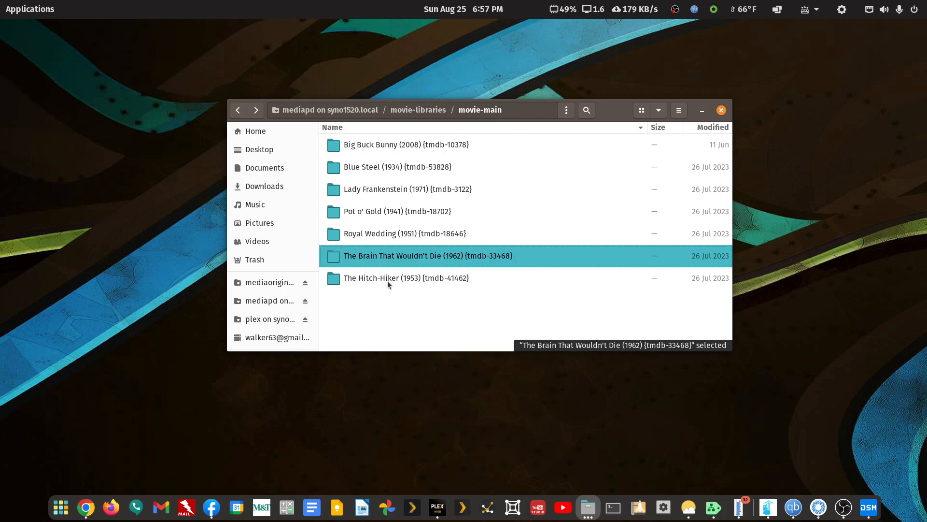
left_click(552, 140)
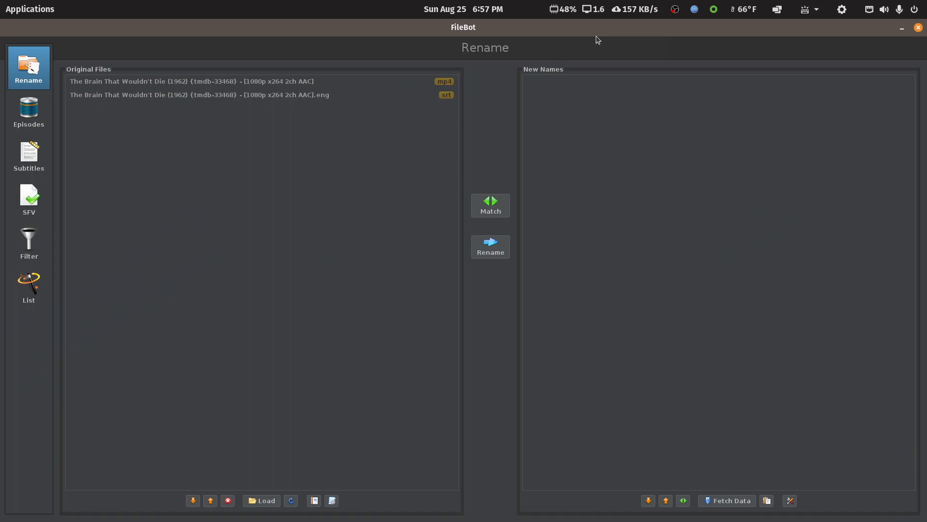
Restore the FileBot window from maximized to a smaller window
double_click(595, 34)
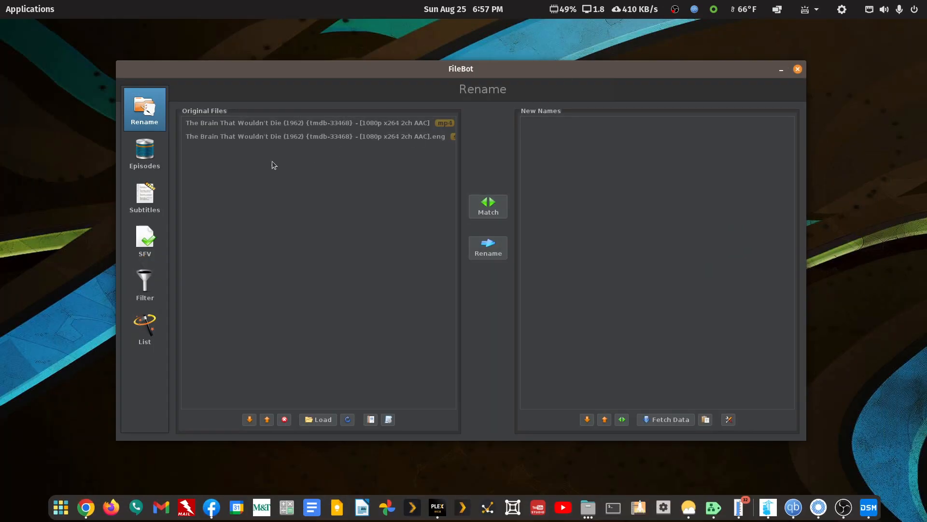
left_click(389, 419)
left_click(361, 374)
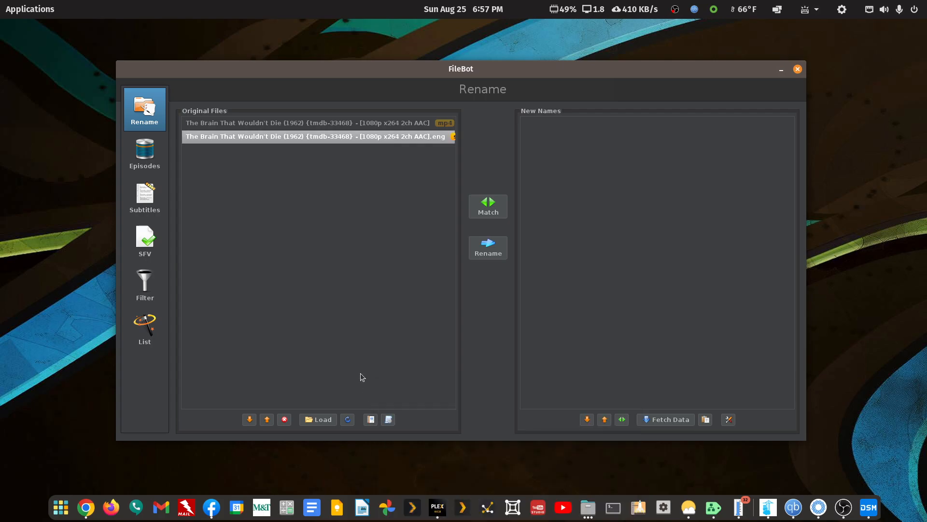
Preview the Organize Movies for Plex preset's new names for the two files, maximizing the FileBot window to read them
left_click(389, 419)
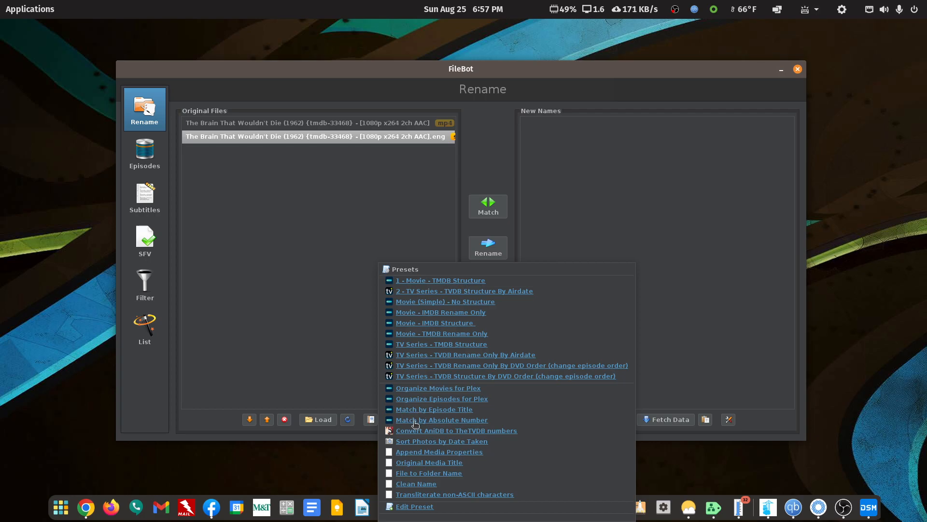
left_click(422, 390)
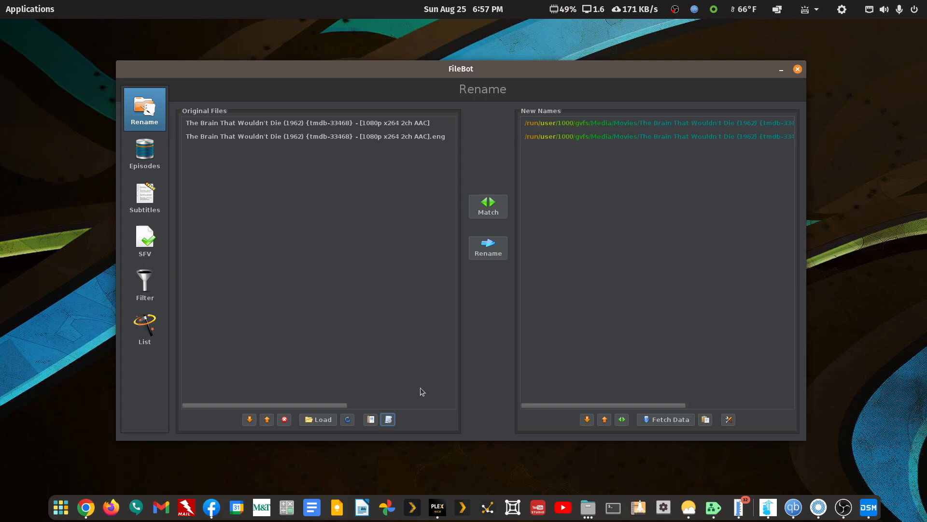
double_click(471, 69)
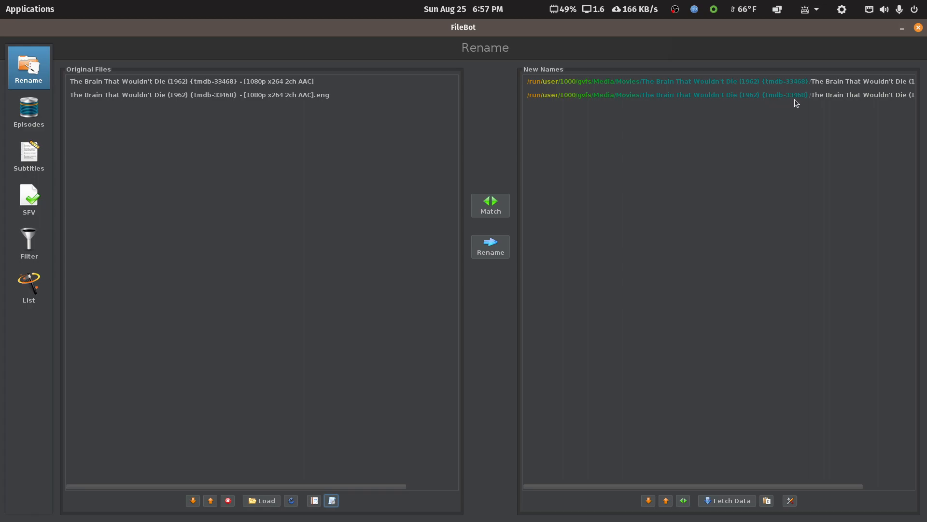
left_click_drag(747, 486, 858, 458)
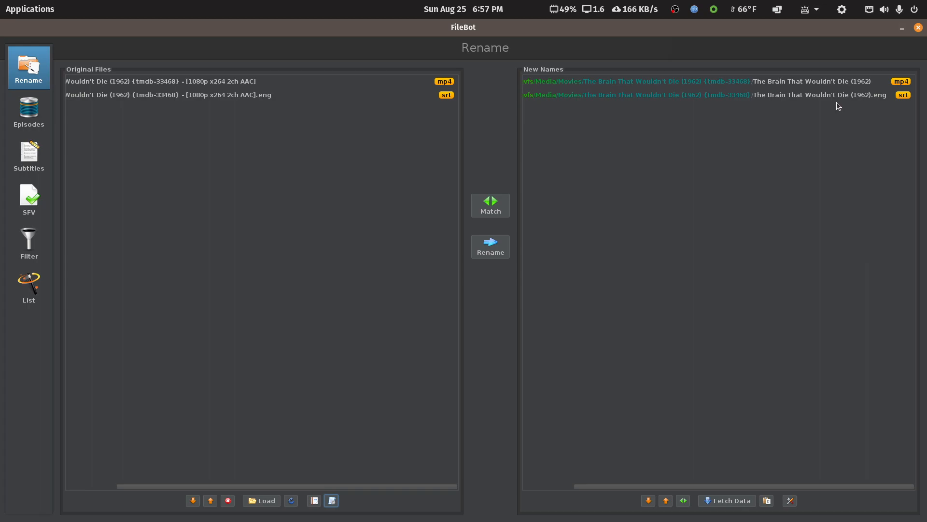
left_click_drag(807, 484, 733, 483)
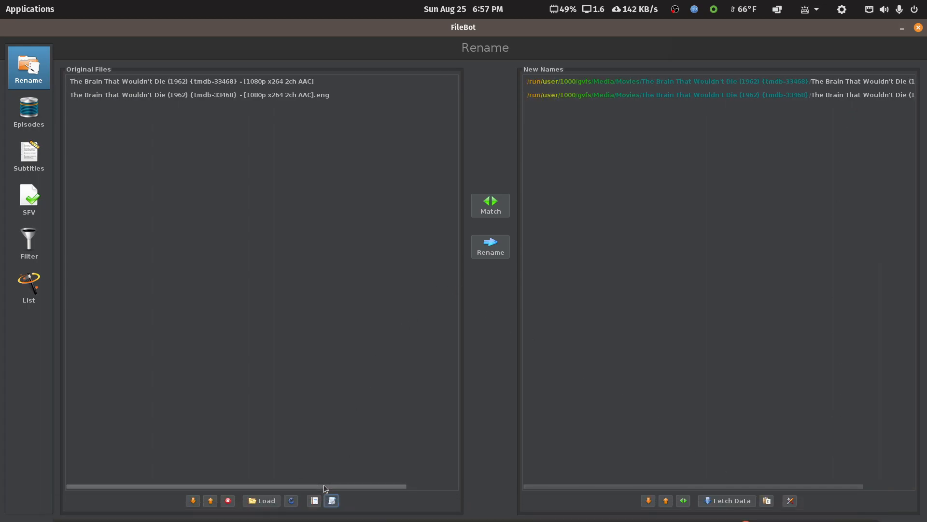
Preview the two files' new names with the Movie - IMDB Rename Only preset
left_click(338, 500)
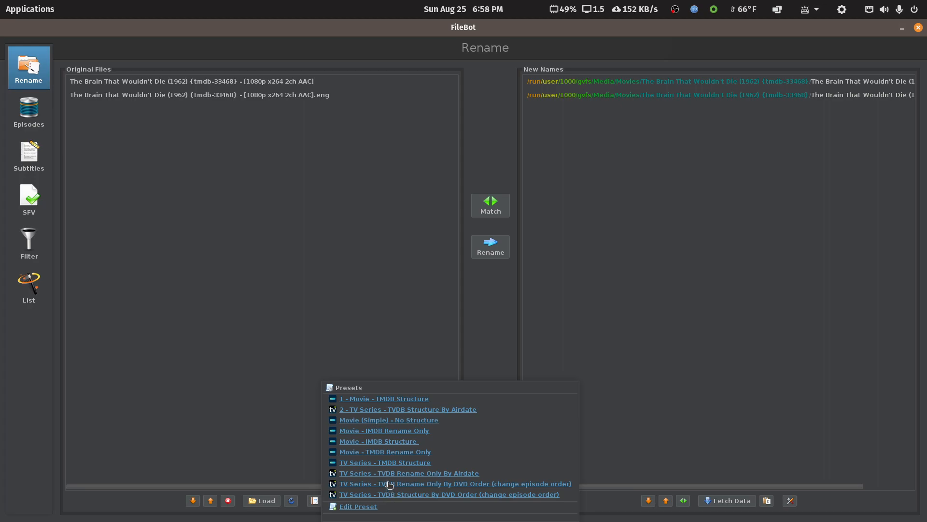
left_click(381, 431)
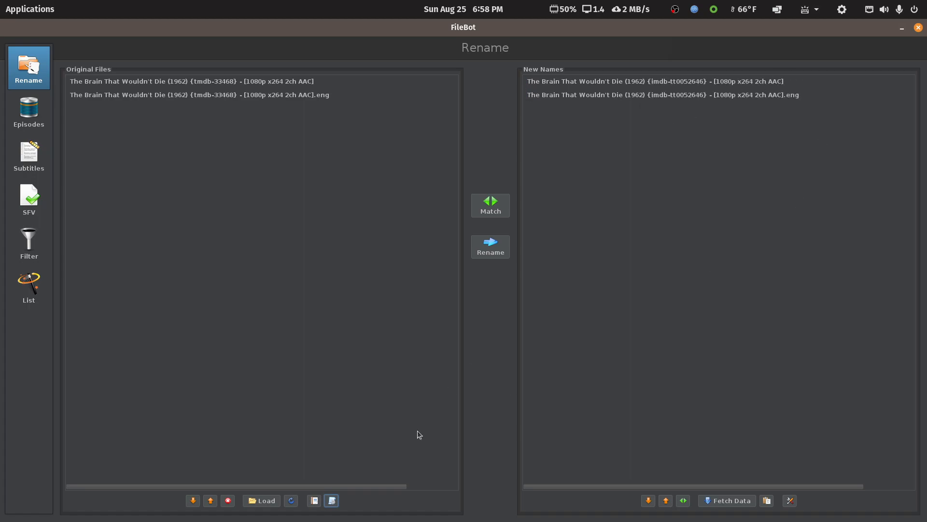
Apply the Movie - IMDB Structure preset and rename both files
left_click(333, 501)
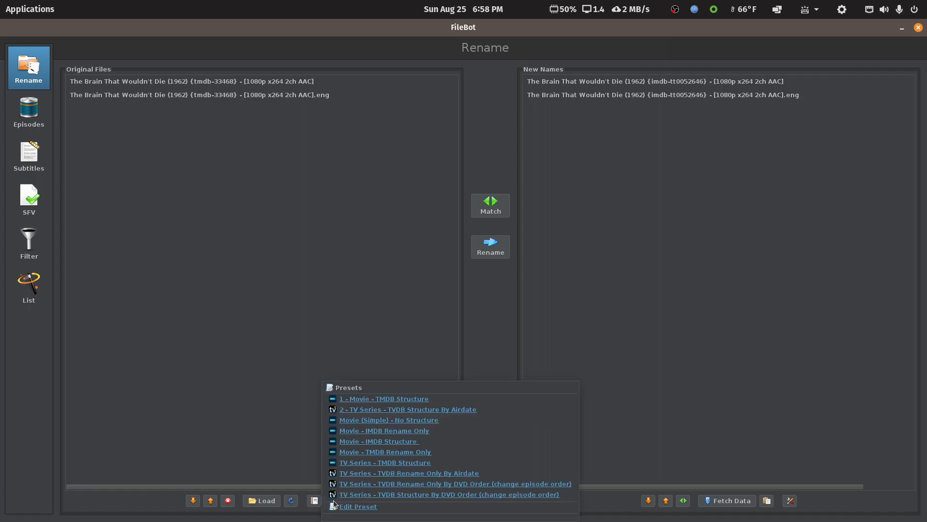
left_click(381, 441)
left_click_drag(572, 488, 649, 473)
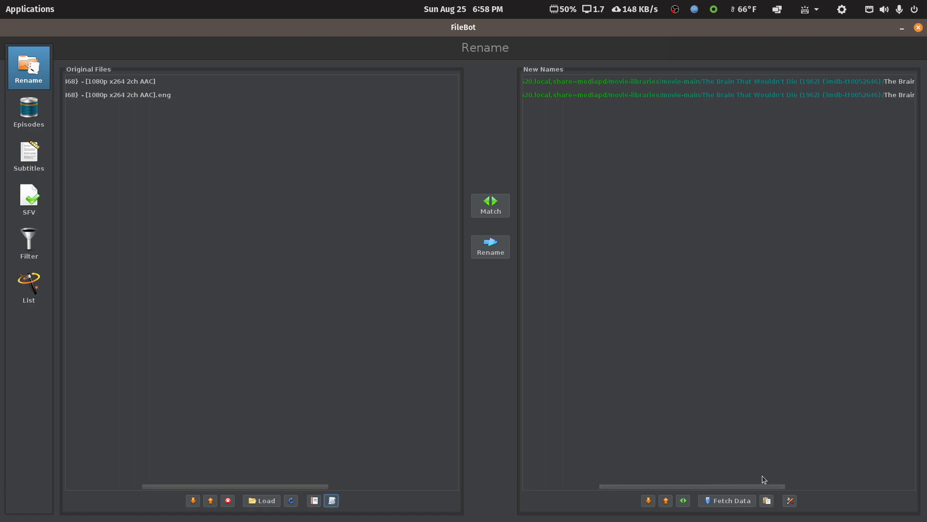
left_click_drag(751, 483, 883, 485)
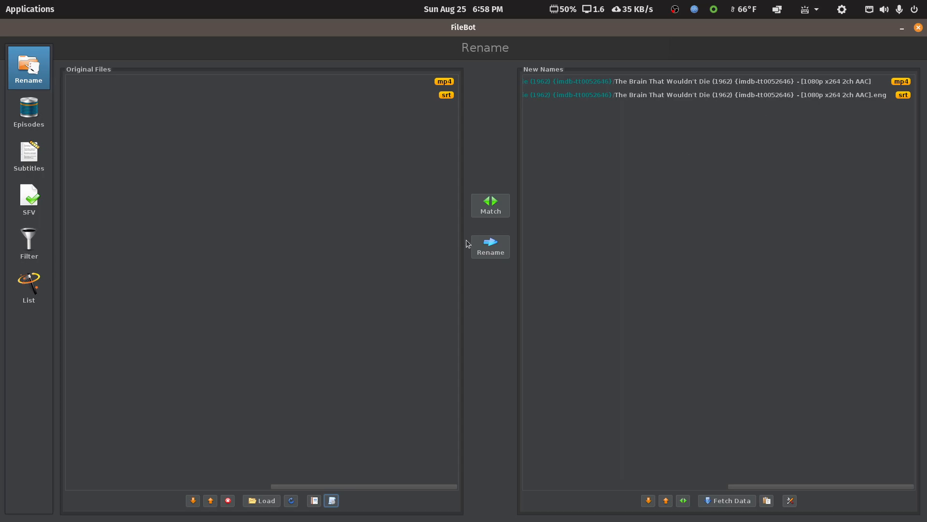
left_click(495, 255)
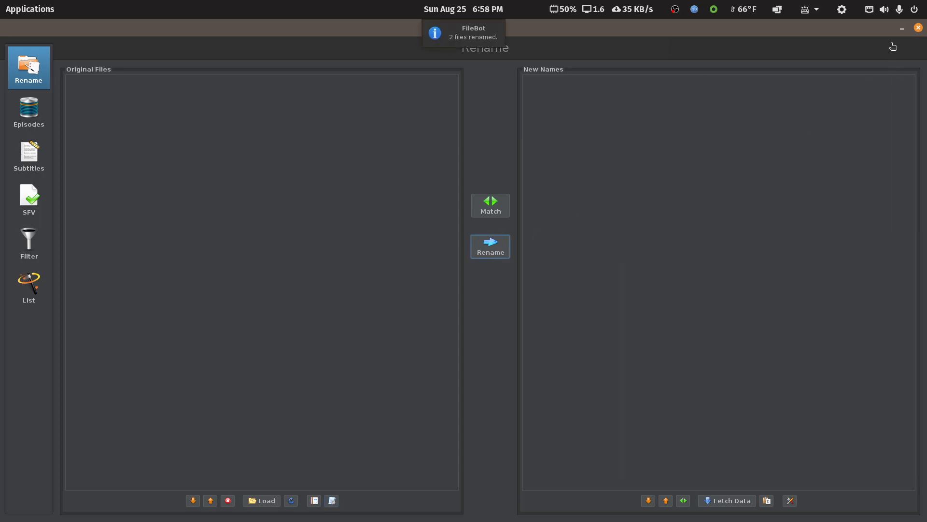
Close FileBot and open the renamed The Brain That Wouldn't Die folder in movie-main to check its files
left_click(918, 27)
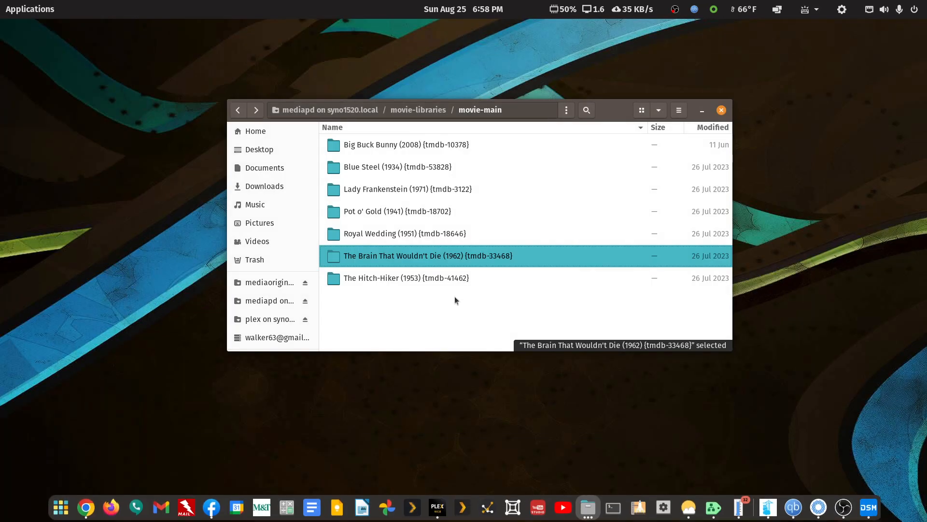
left_click(452, 312)
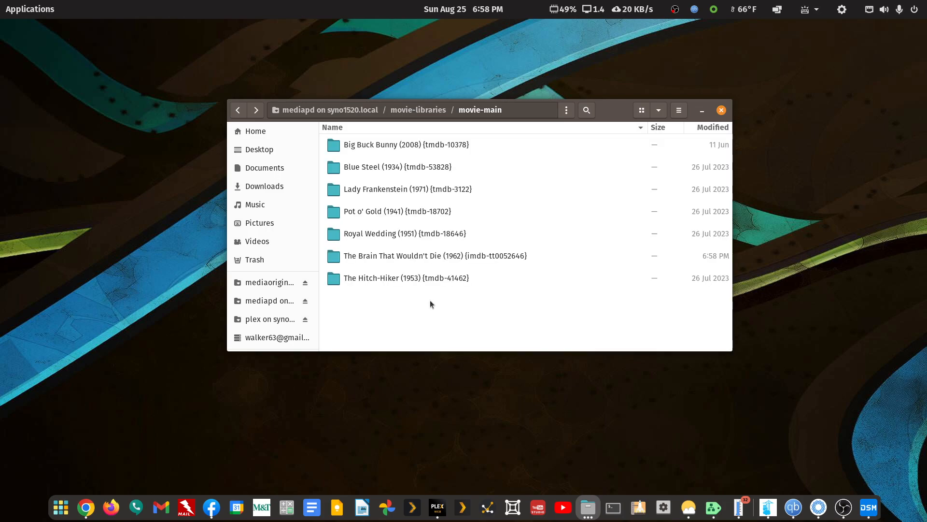
double_click(505, 261)
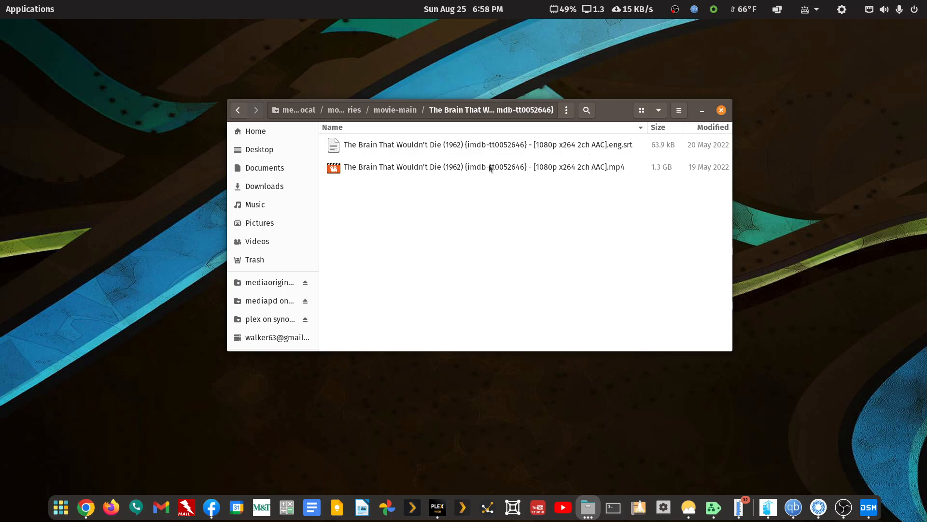
left_click(237, 110)
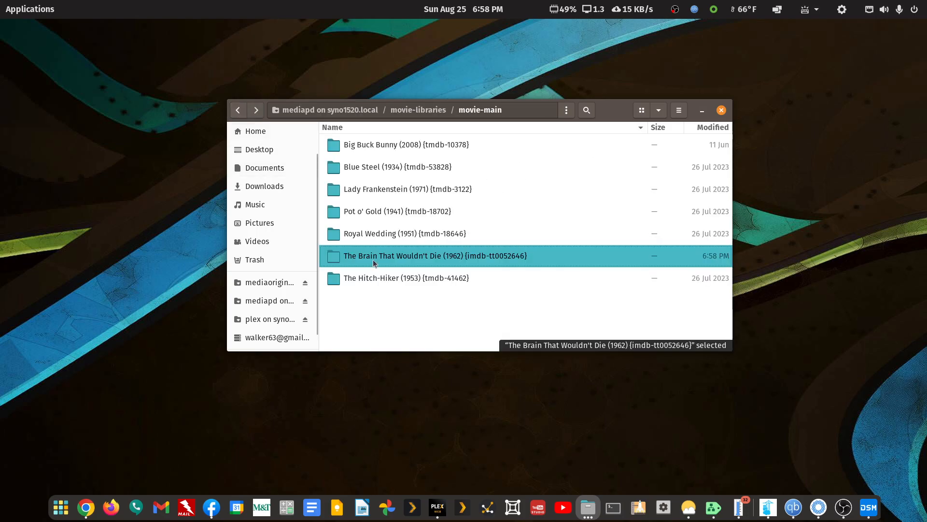
Open the renamed folder with FileBot, rename both files with the 1 - Movie - TMDB Structure preset, and close FileBot
right_click(373, 262)
left_click(388, 279)
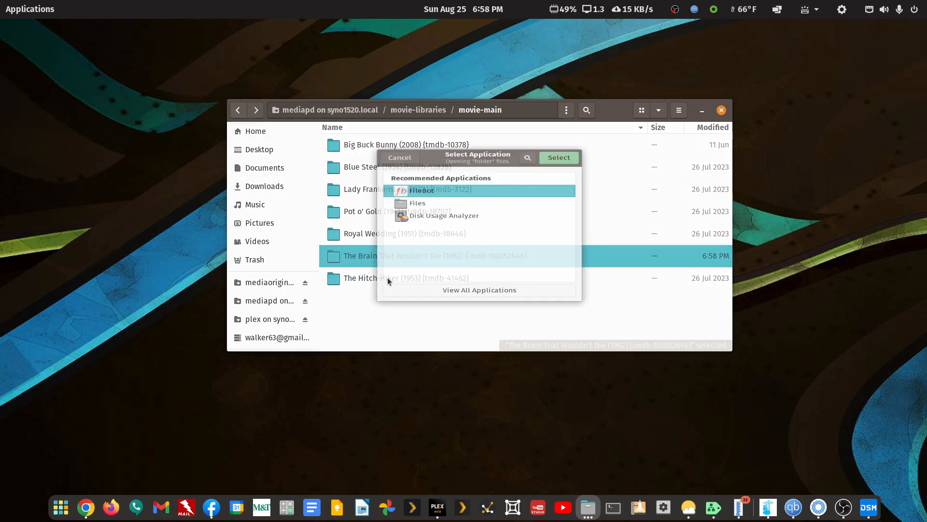
left_click(555, 138)
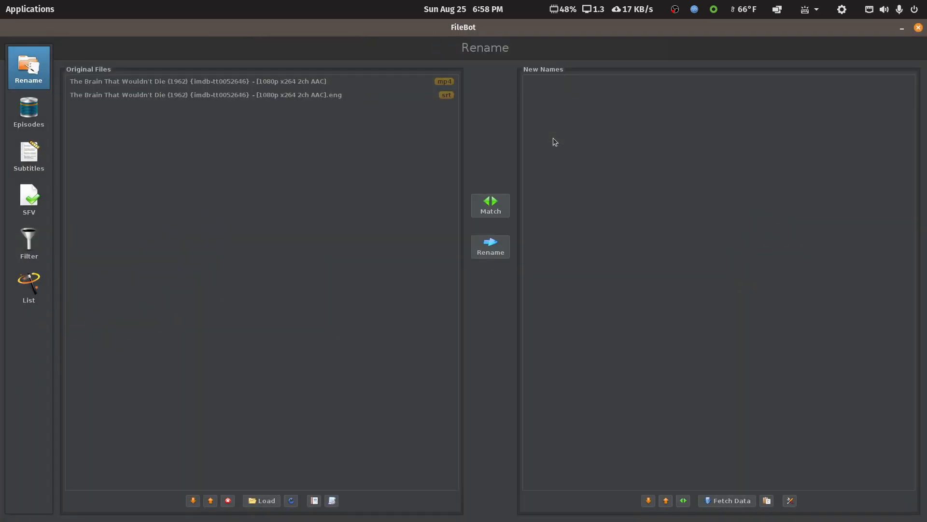
left_click(332, 500)
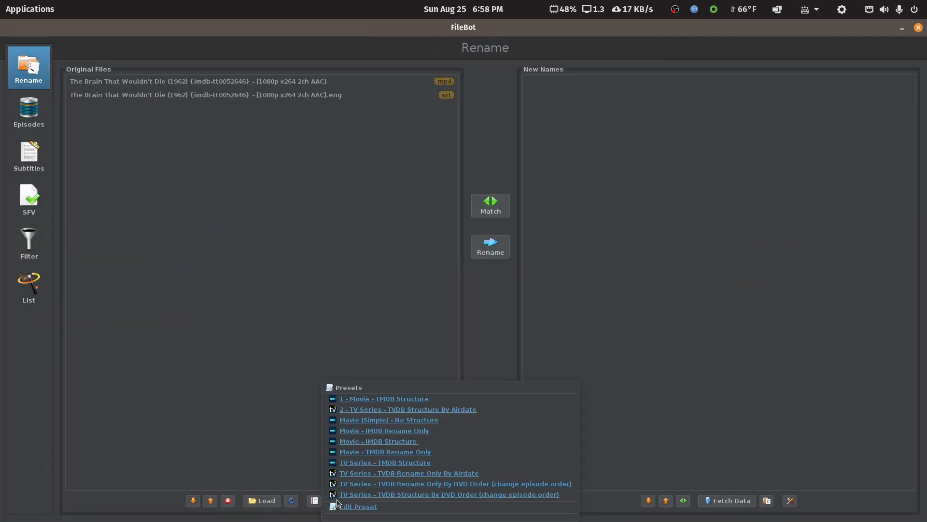
left_click(368, 399)
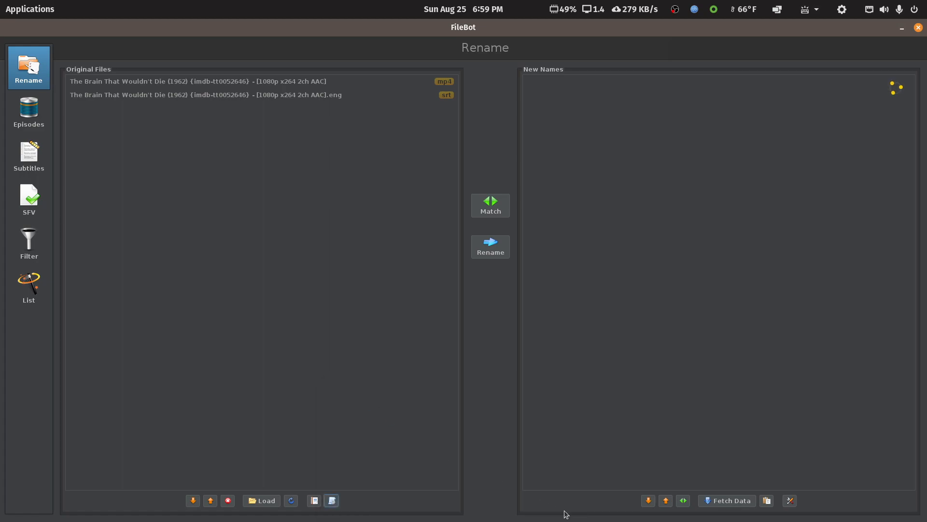
left_click_drag(575, 485, 728, 485)
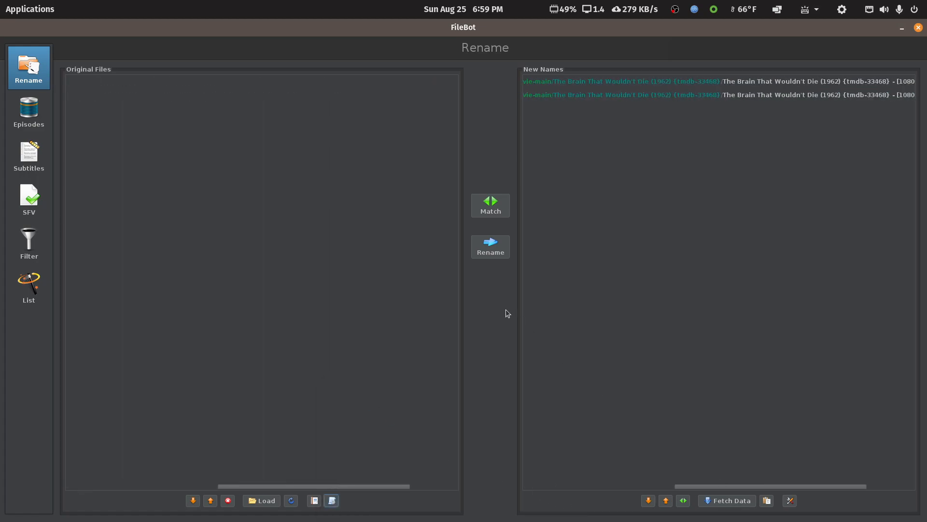
left_click(490, 247)
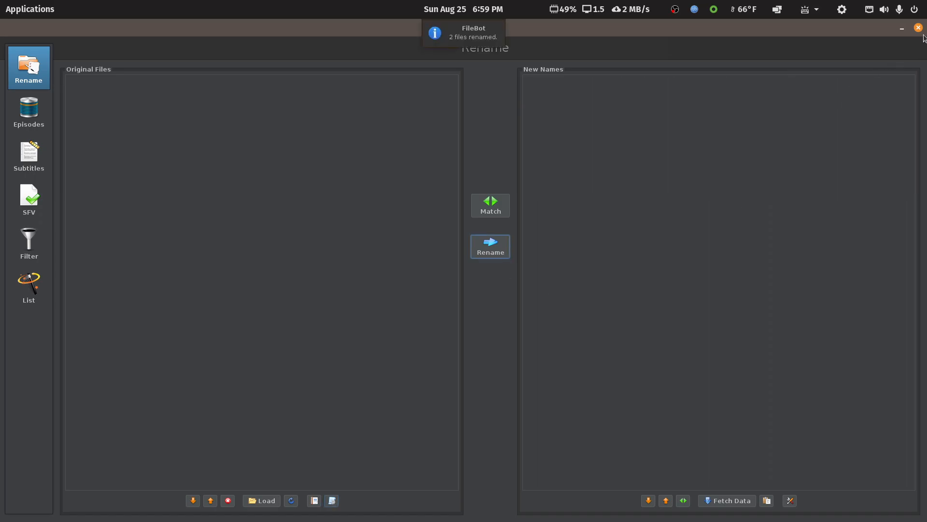
left_click(919, 29)
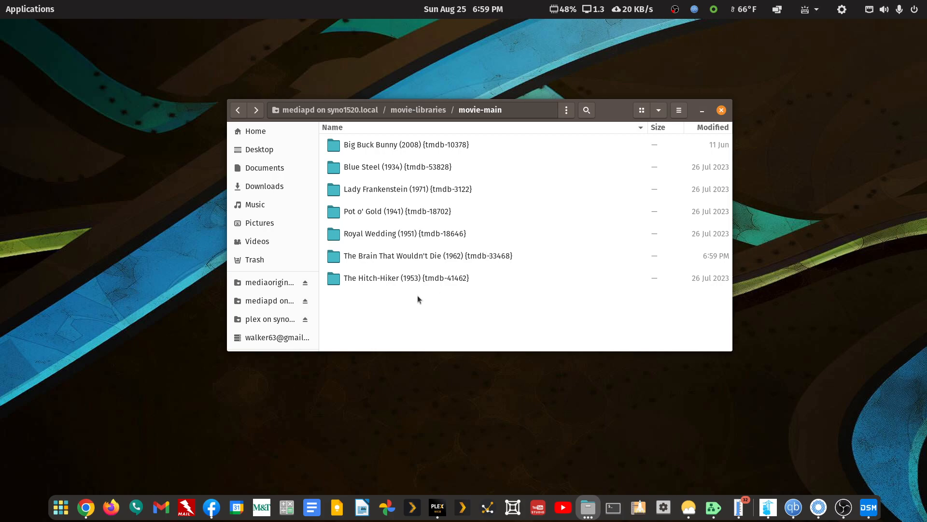
Browse movie-libraries > movie-4k and open the A Christmas Story (1983) folder
left_click(239, 111)
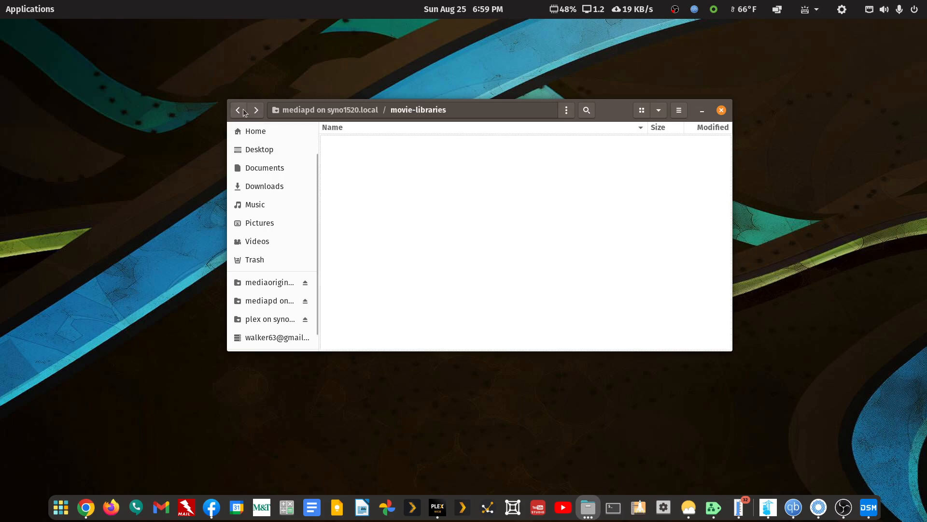
double_click(374, 145)
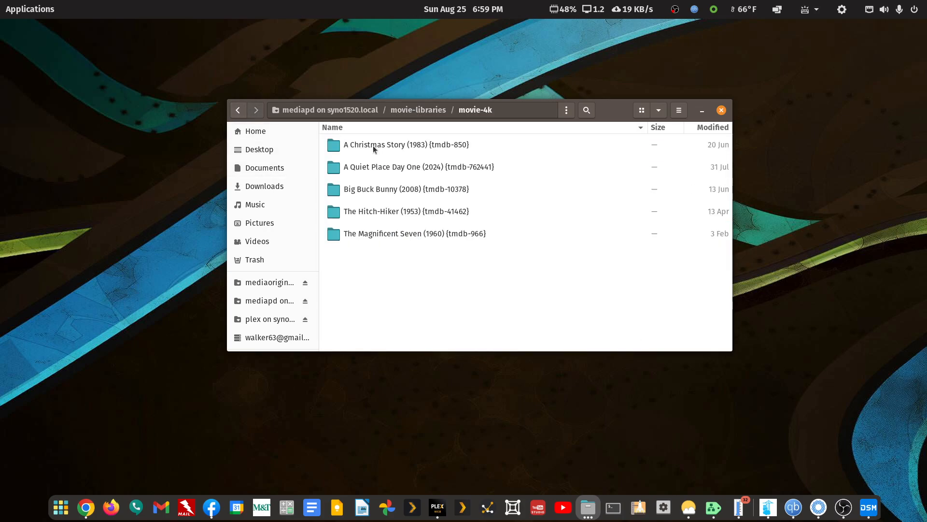
double_click(405, 147)
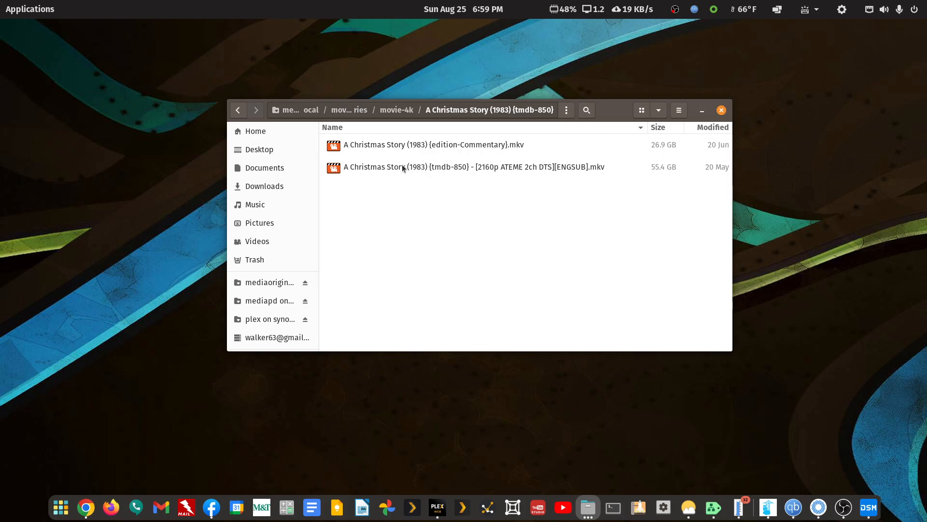
left_click(238, 109)
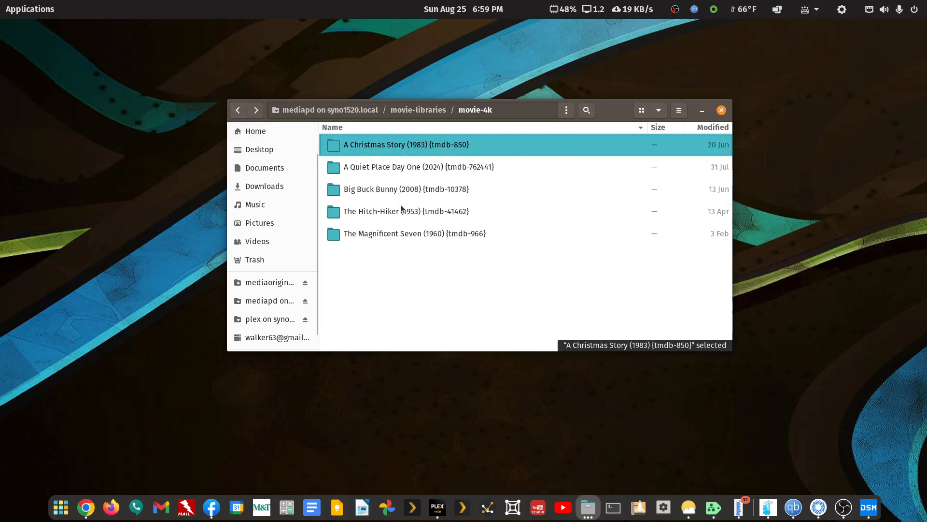
left_click(256, 110)
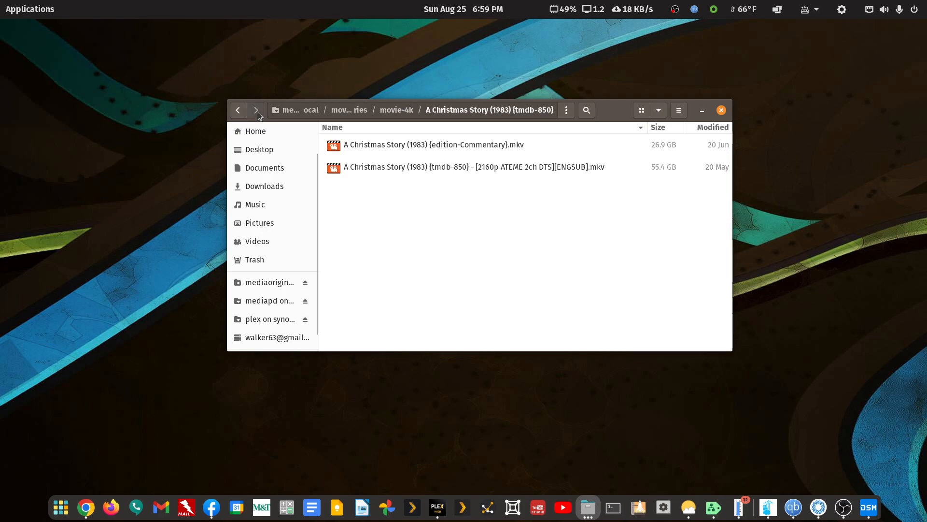
right_click(449, 167)
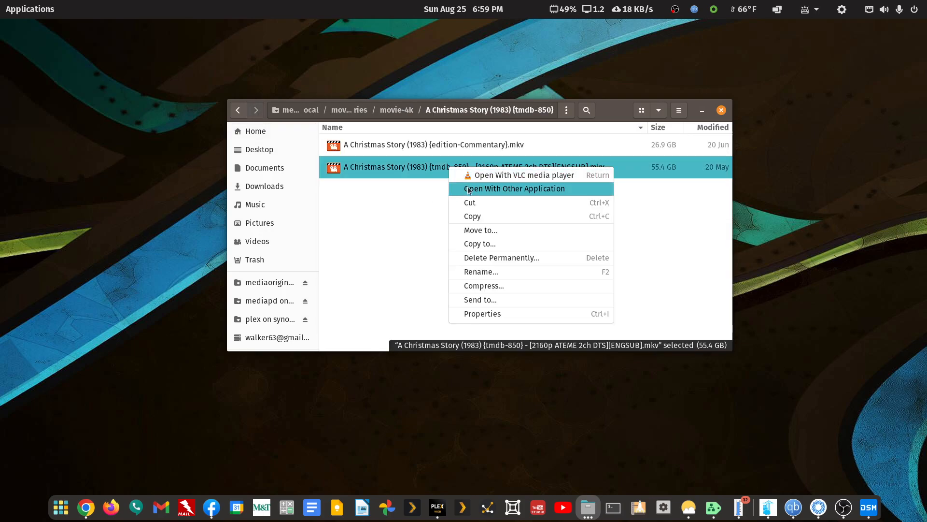
left_click(469, 189)
left_click(564, 139)
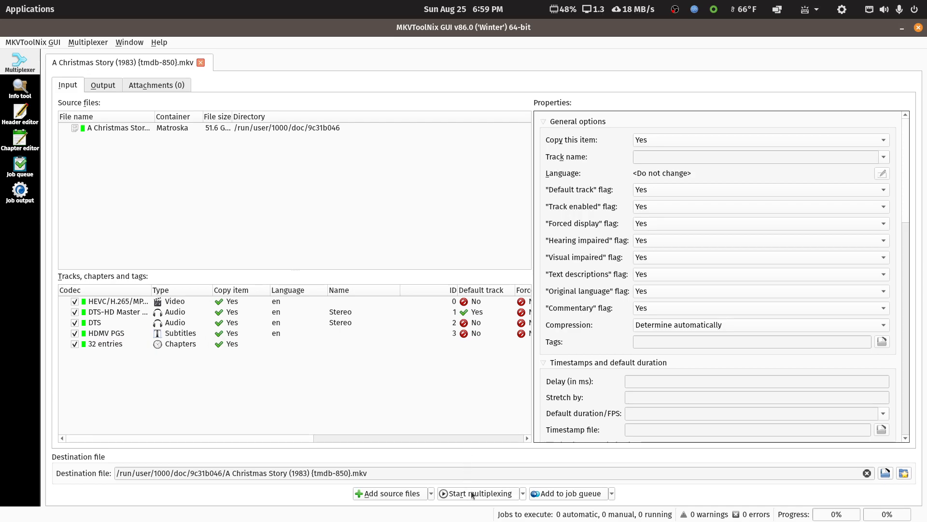
left_click(919, 30)
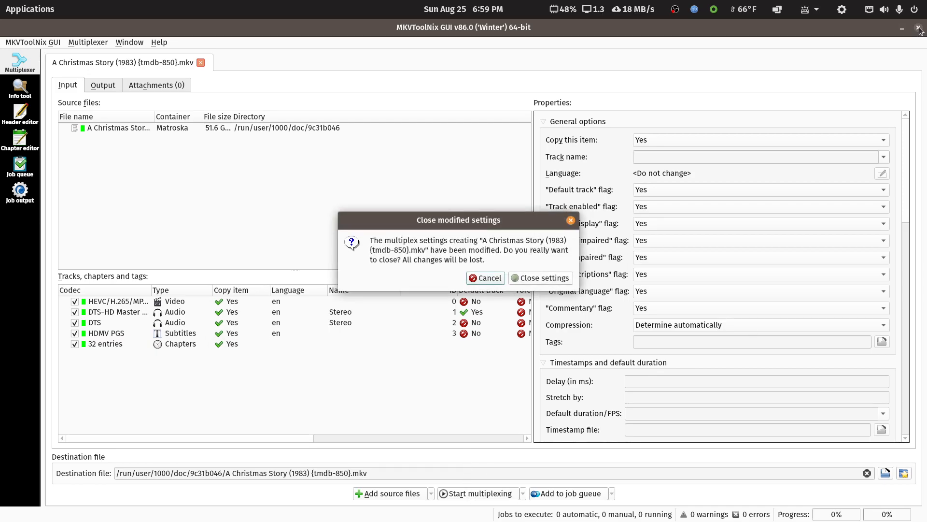
left_click(542, 273)
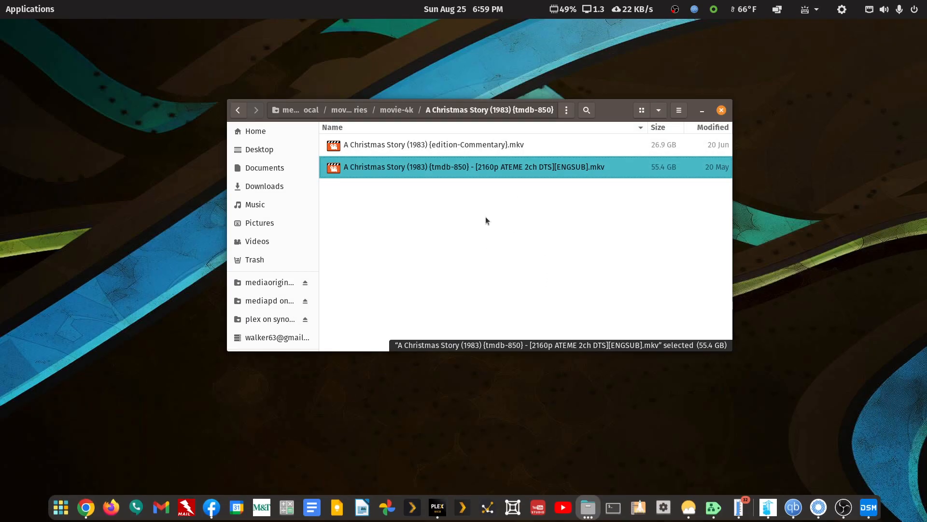
Return to movie-4k and glance at the plex share in the Synology DSM File Station
left_click(239, 110)
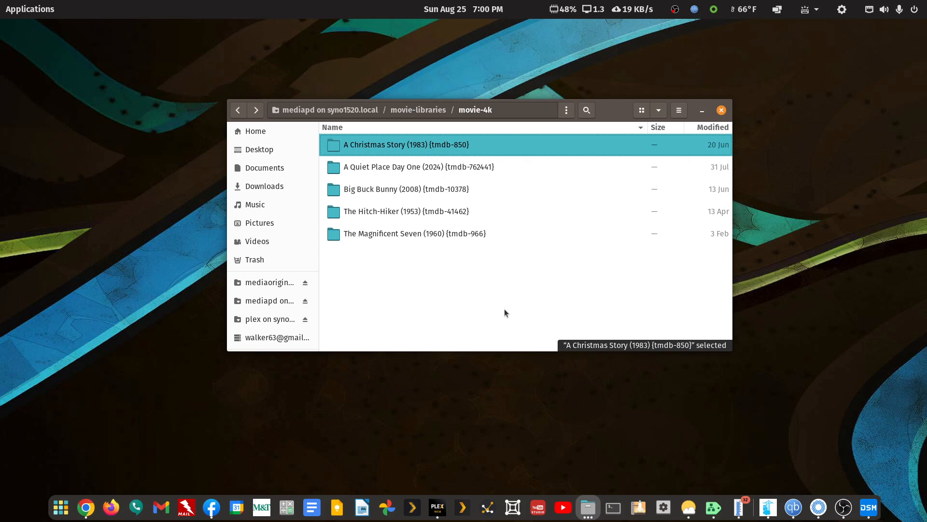
left_click(870, 507)
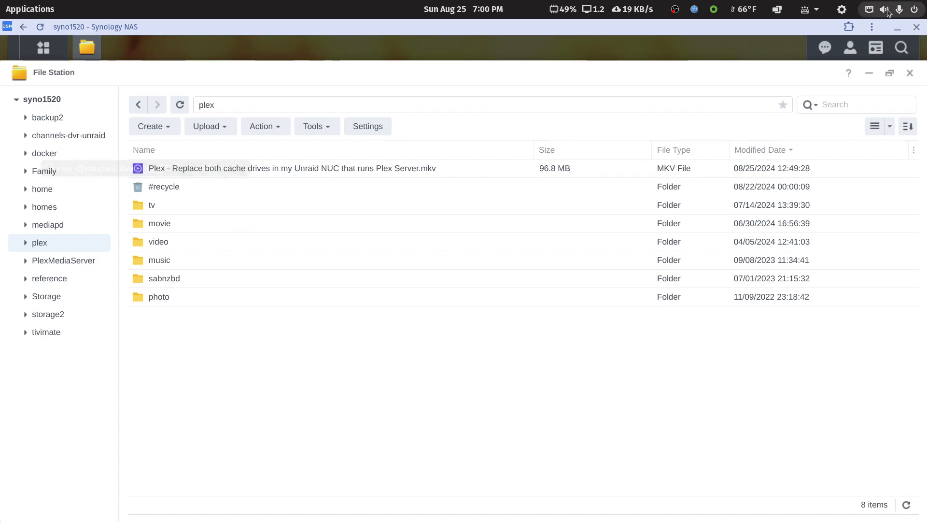
left_click(898, 28)
Open the syno1520 Windows shares from other locations and enter the docker share
scroll(257, 300, "down", 1)
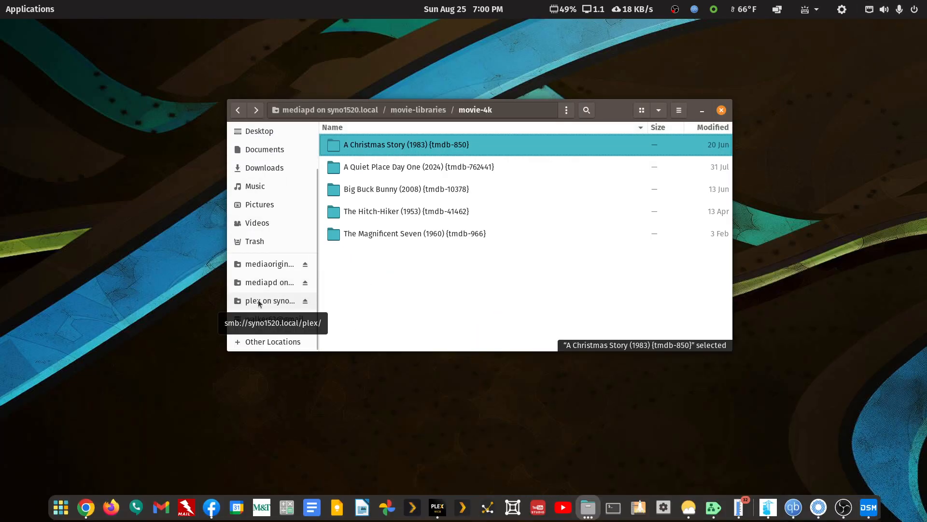
left_click(272, 341)
scroll(399, 326, "down", 3)
scroll(399, 319, "down", 5)
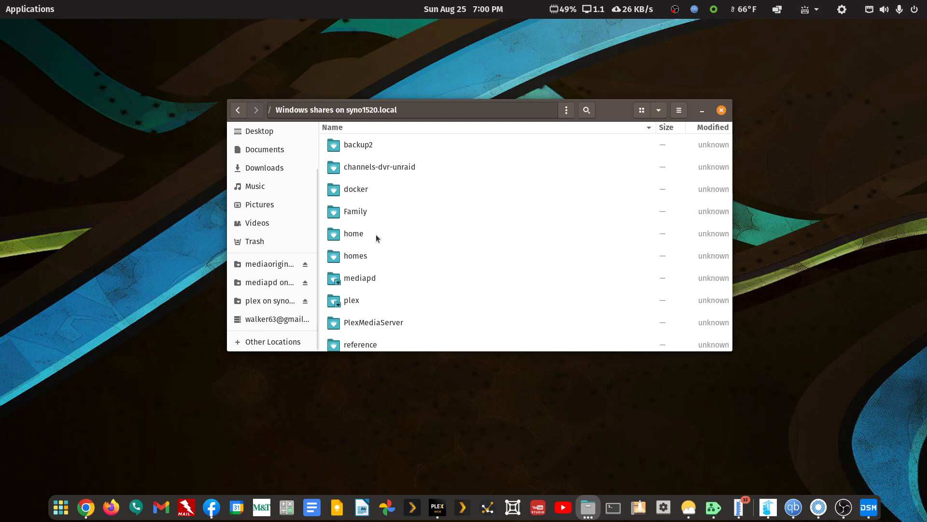
double_click(360, 192)
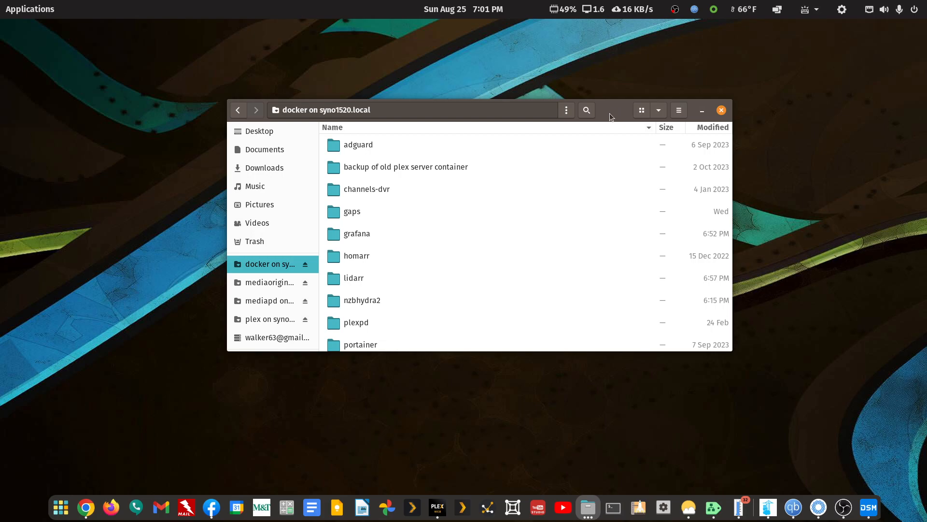
Close the Synology DSM window, move the file manager up, and browse the docker share's folders
left_click(867, 508)
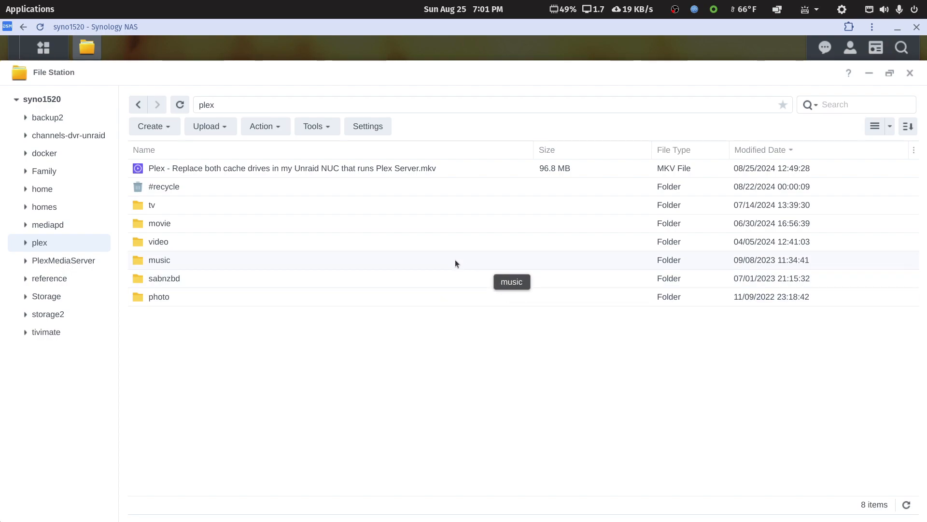
left_click(918, 30)
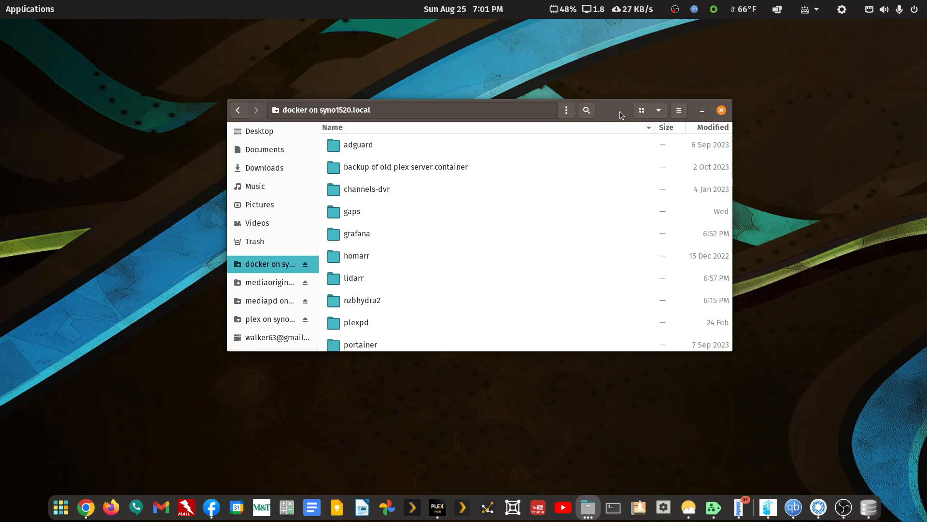
left_click_drag(614, 108, 630, 72)
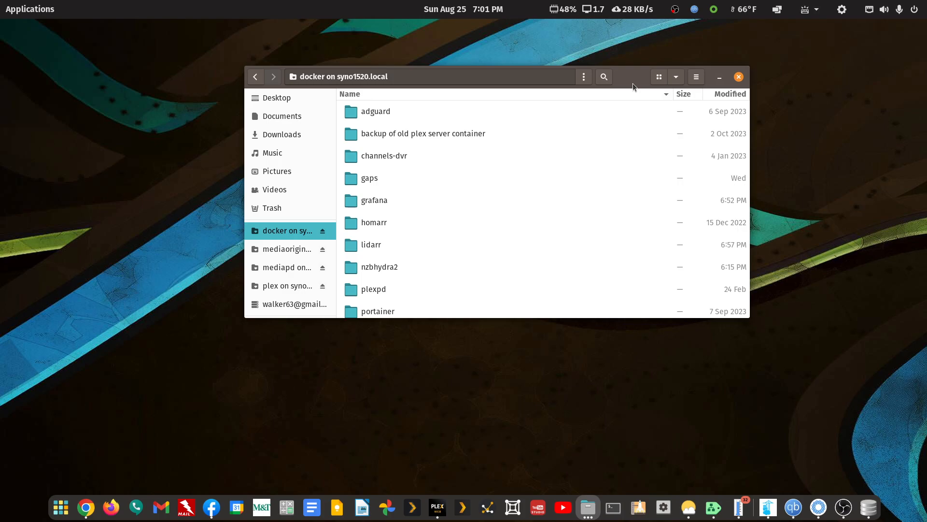
scroll(407, 277, "down", 3)
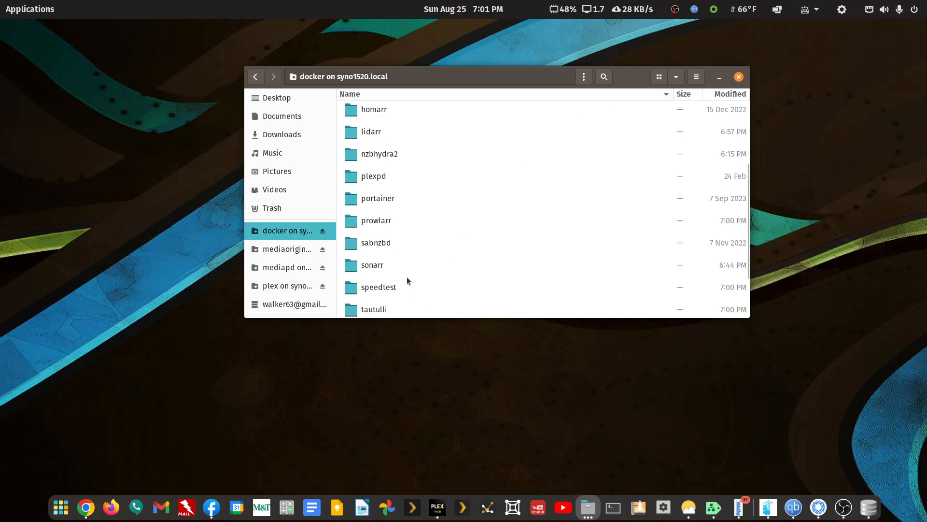